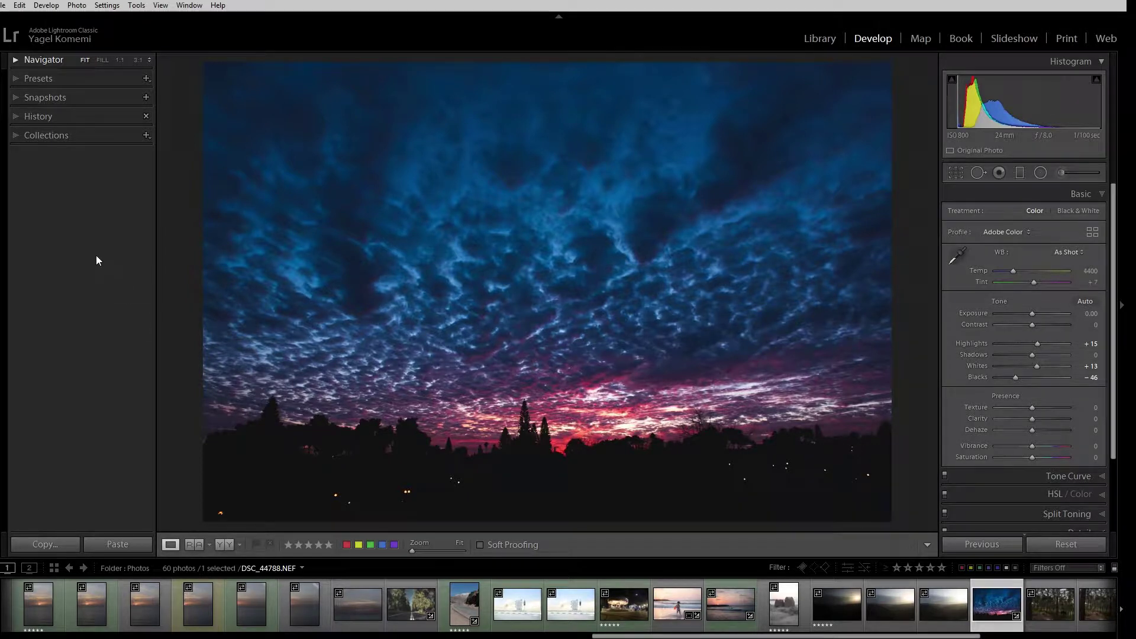
Step: In Edit > Edit Watermarks, replace the 'Copyright' text with the Hebrew photographer credit
left_click(20, 5)
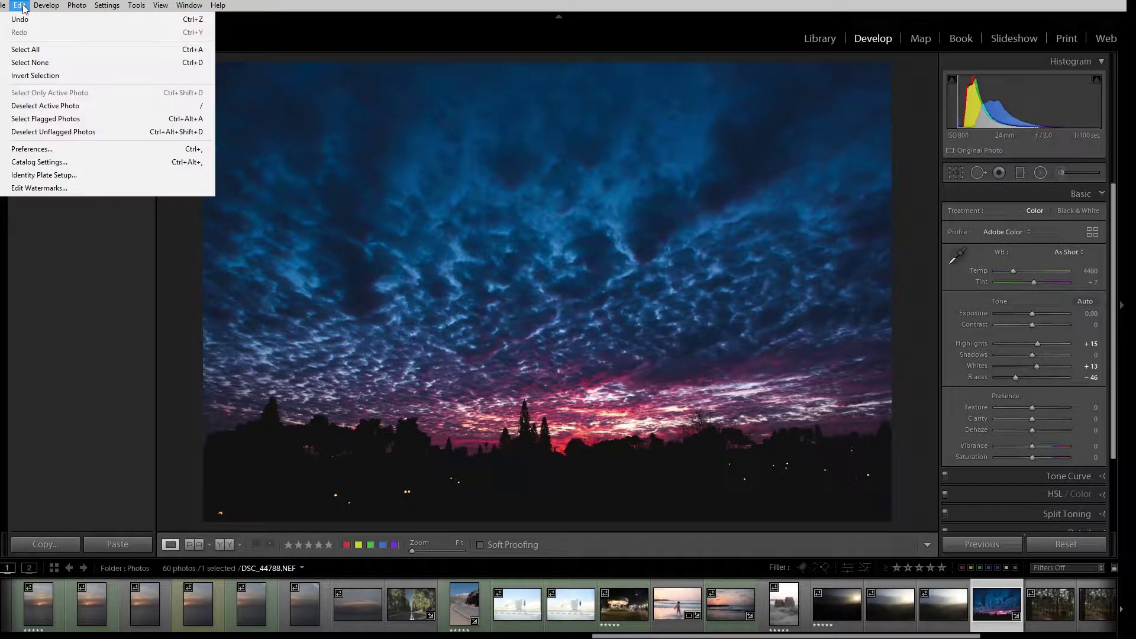
left_click(63, 188)
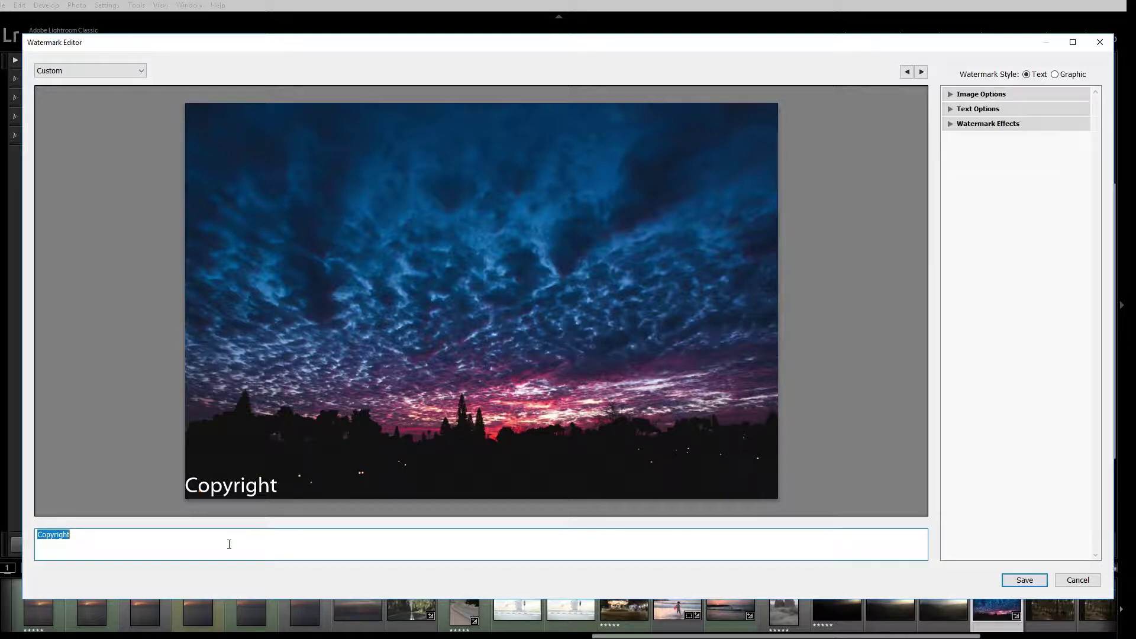
type("צילום יגל")
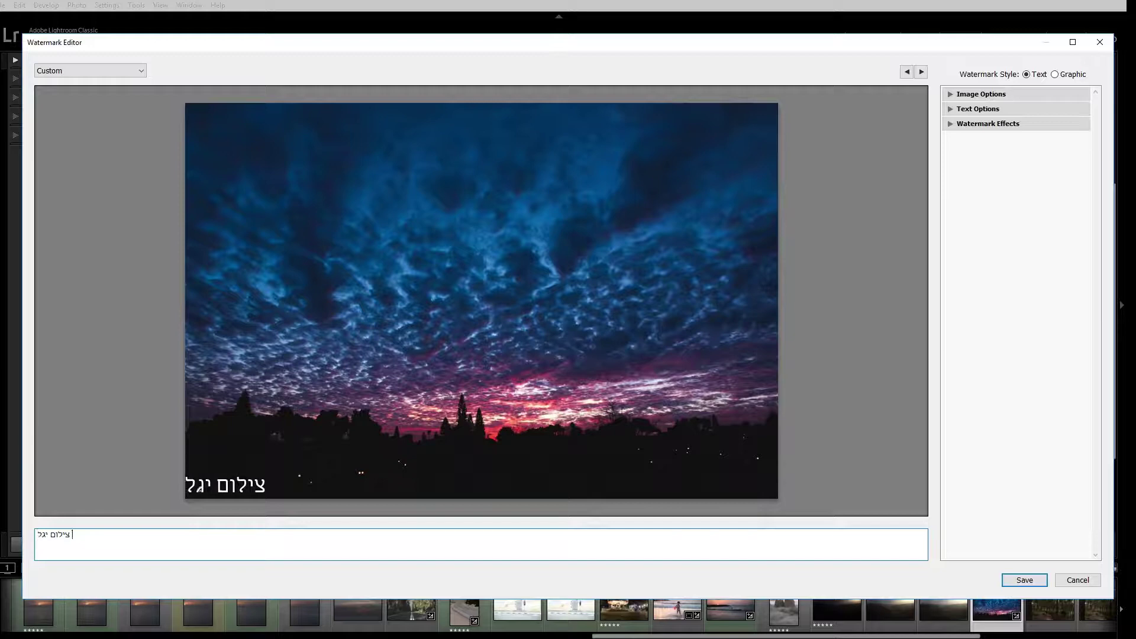
type(" קוממי")
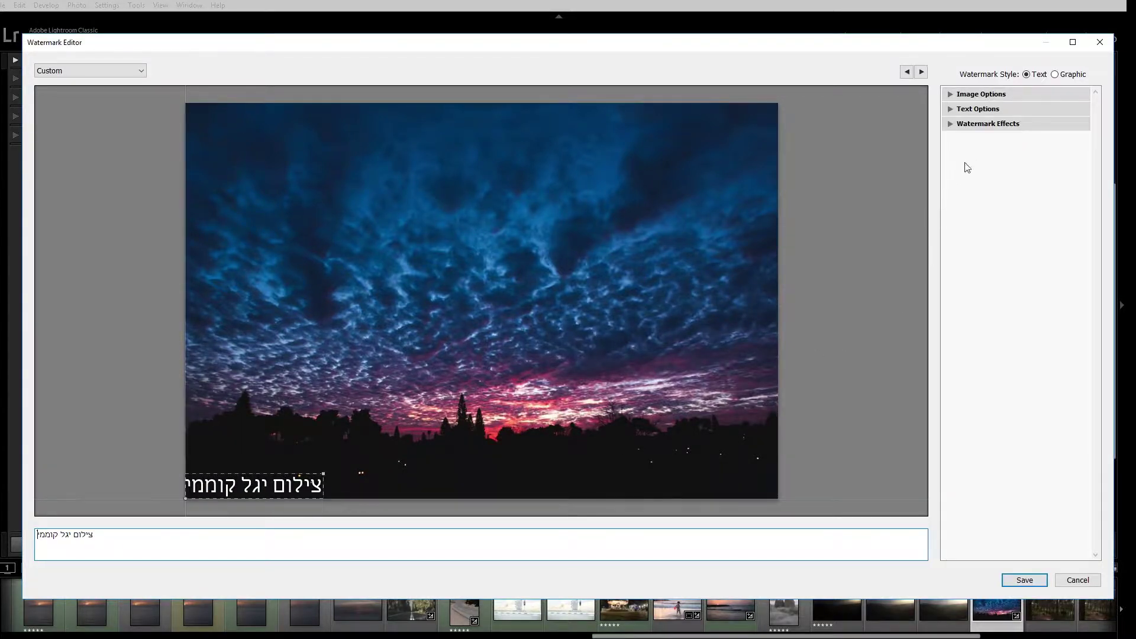
left_click(951, 110)
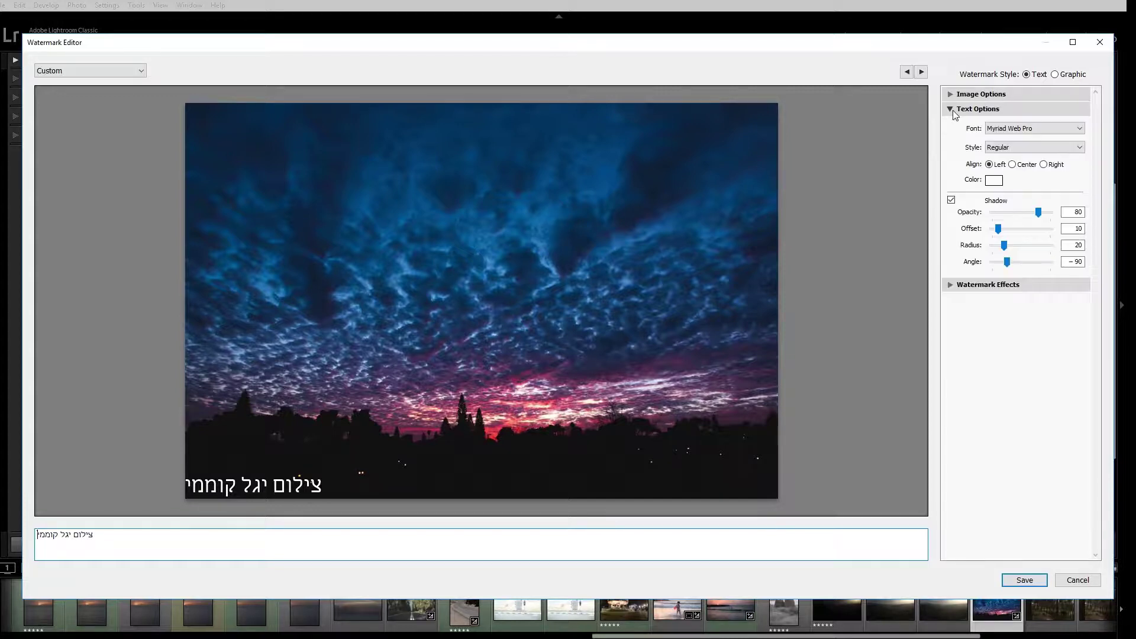
Step: Set the watermark font to Petel
left_click(1042, 133)
left_click(1044, 139)
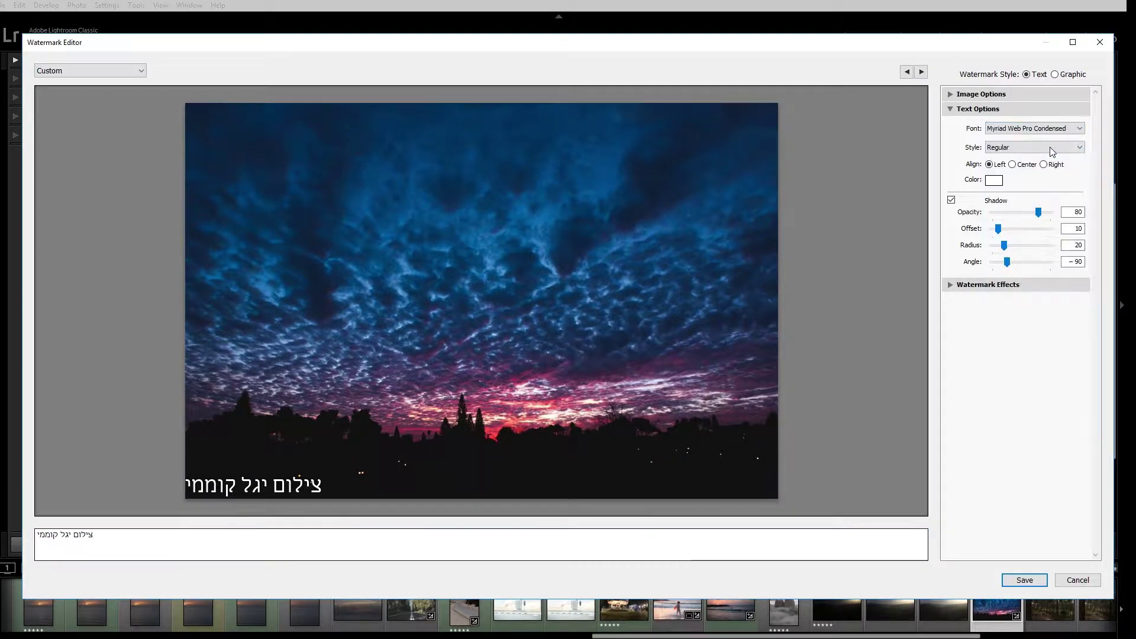
scroll(1035, 130, "down", 1)
scroll(1035, 130, "down", 1)
scroll(1035, 130, "down", 2)
scroll(1035, 130, "down", 2)
scroll(1035, 130, "down", 1)
scroll(1035, 130, "down", 1)
scroll(1034, 130, "down", 1)
scroll(1035, 130, "down", 1)
scroll(1034, 130, "down", 1)
scroll(1035, 130, "down", 1)
scroll(1035, 130, "down", 1)
scroll(1034, 132, "down", 1)
scroll(1035, 132, "down", 1)
scroll(1035, 133, "down", 1)
scroll(1035, 133, "down", 1)
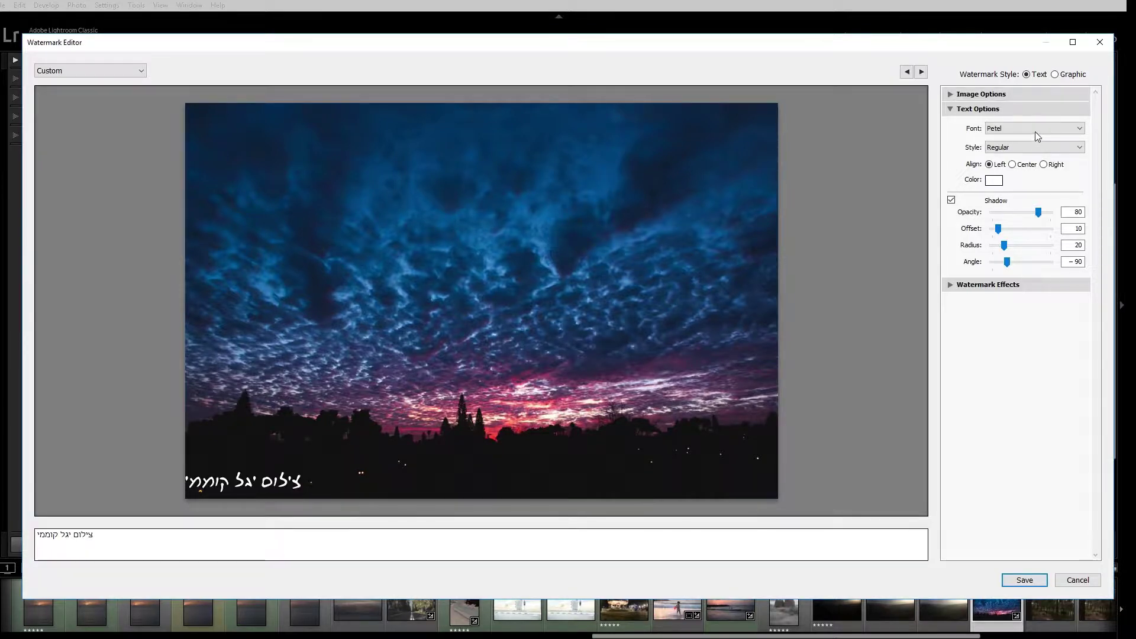
Step: Try the Bold text style, then set it back to Regular
left_click(1035, 148)
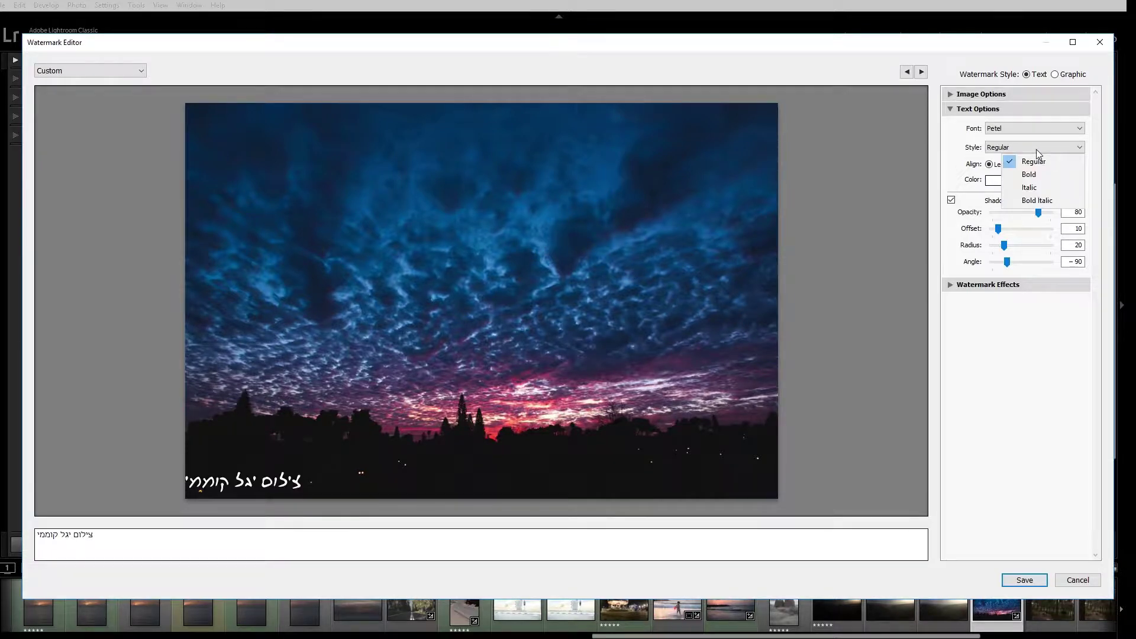
left_click(1039, 174)
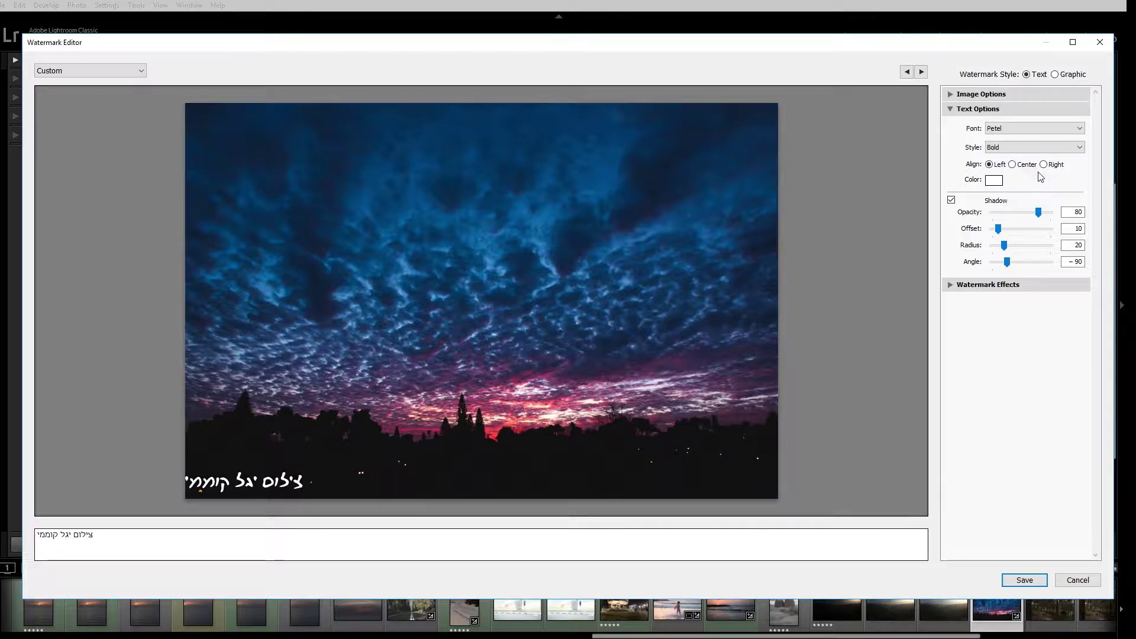
left_click(1040, 149)
left_click(1036, 160)
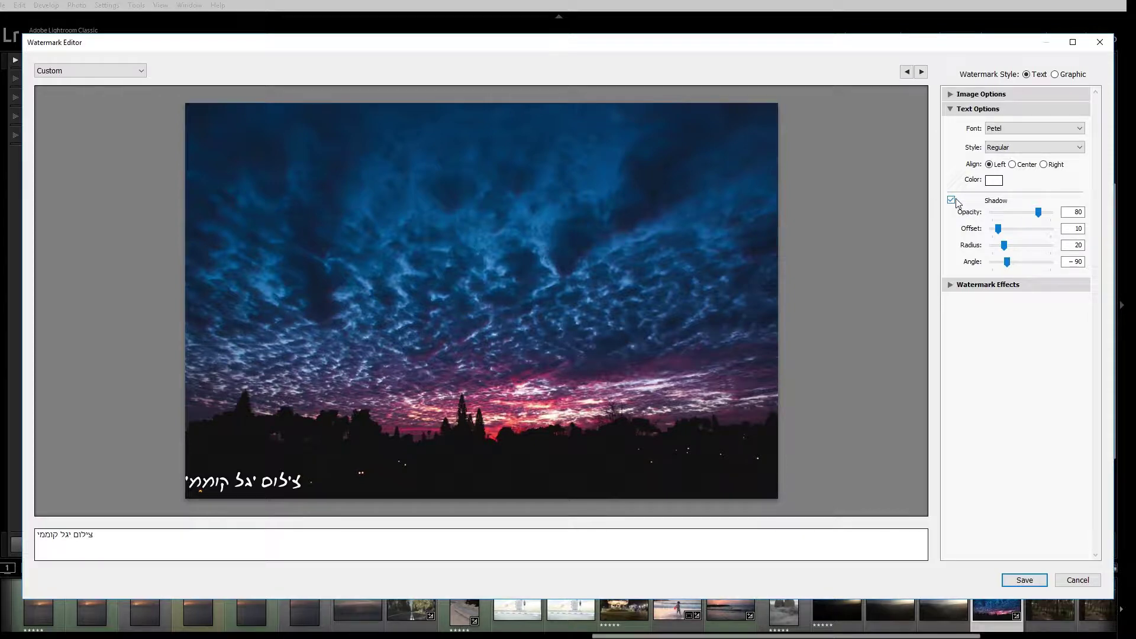
Step: Enlarge the watermark across the lower photo; set shadow opacity 78, offset 6, angle −62
left_click(957, 201)
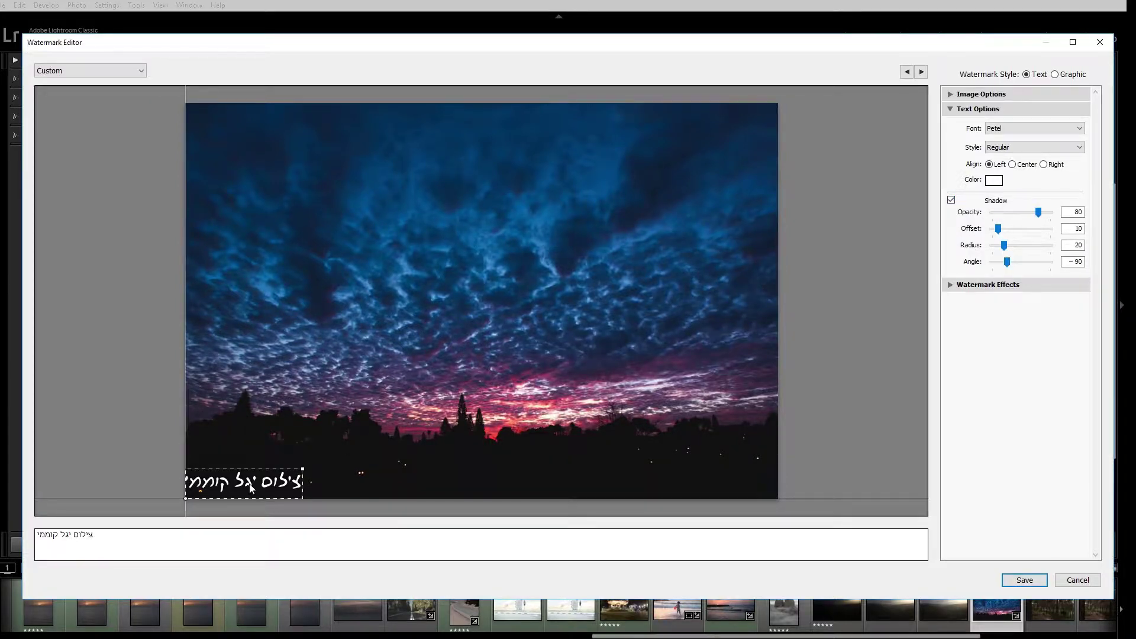
left_click_drag(314, 459, 742, 314)
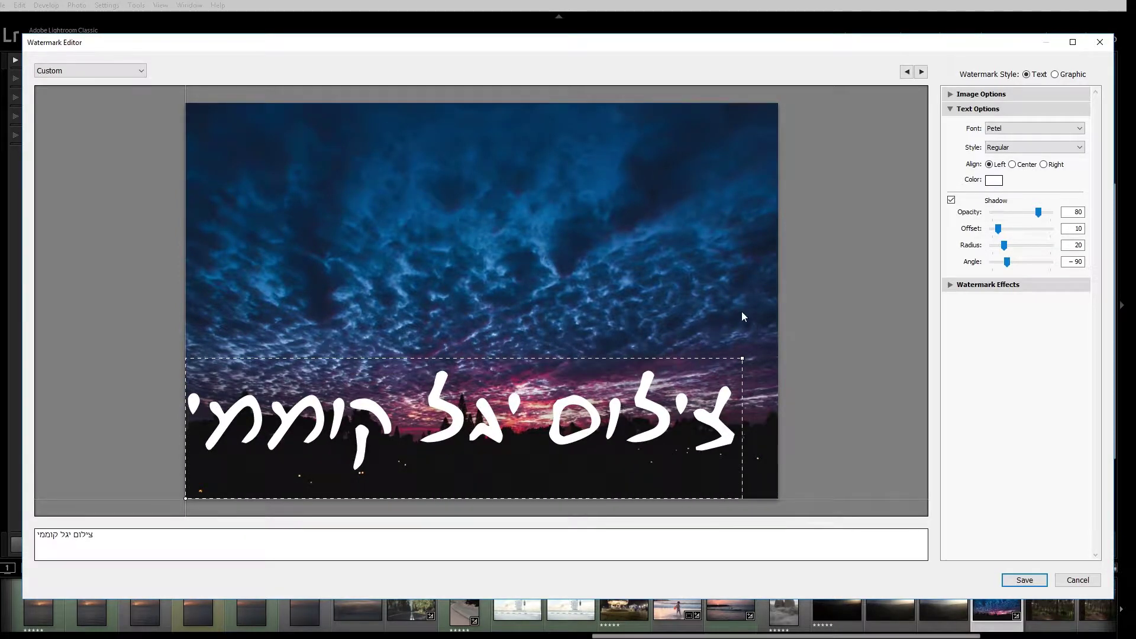
left_click_drag(1038, 211, 1050, 212)
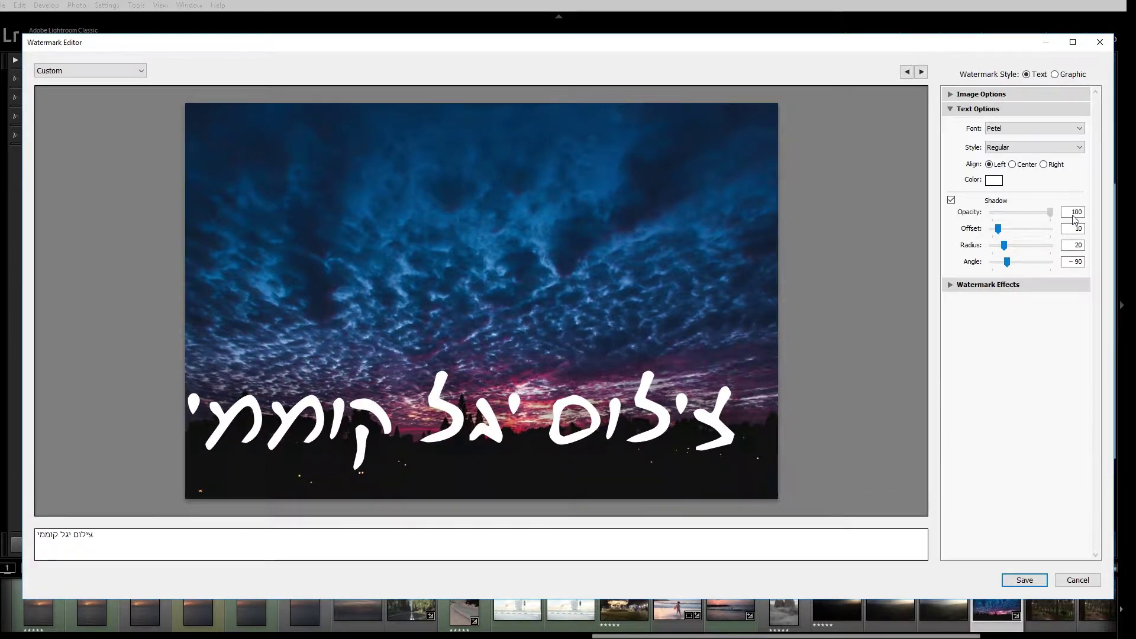
double_click(1073, 212)
type("17")
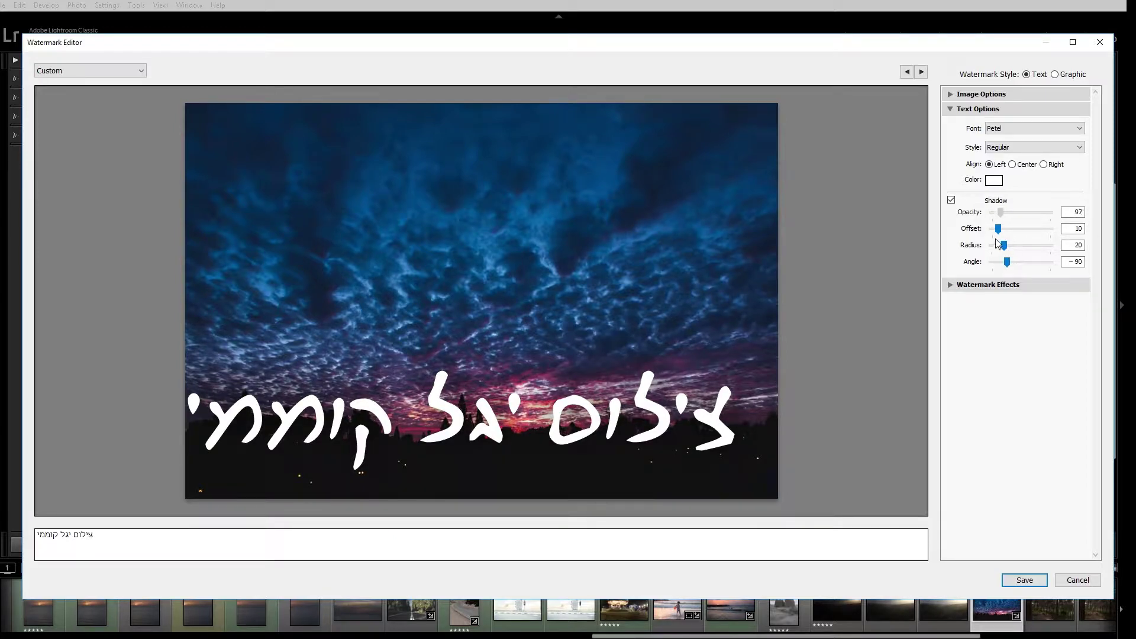
type("8")
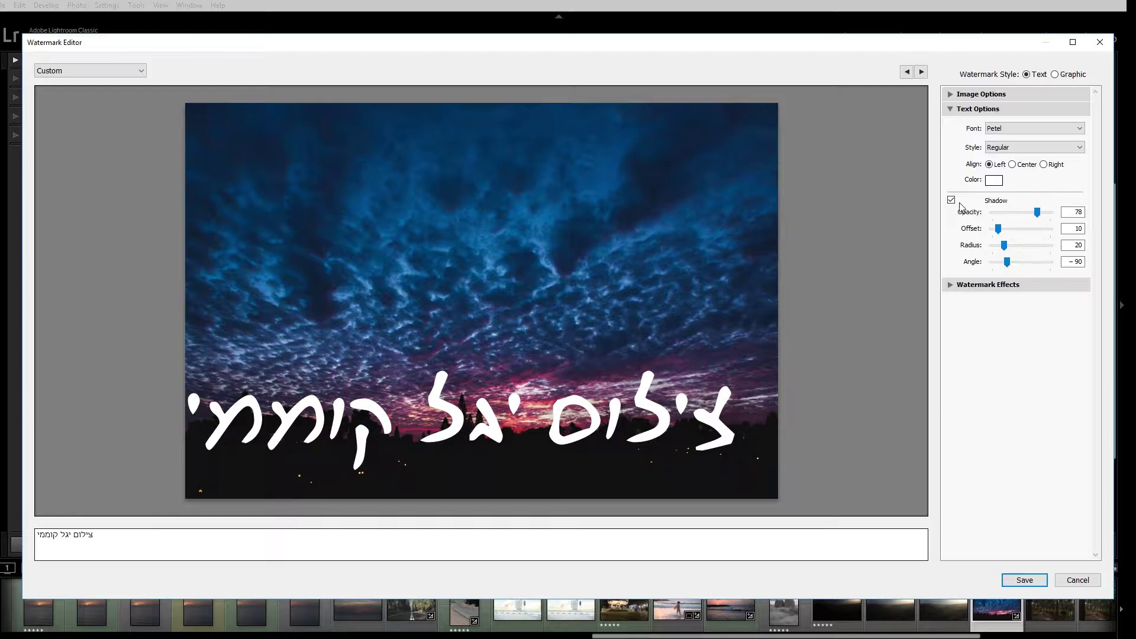
left_click(951, 200)
left_click(951, 200)
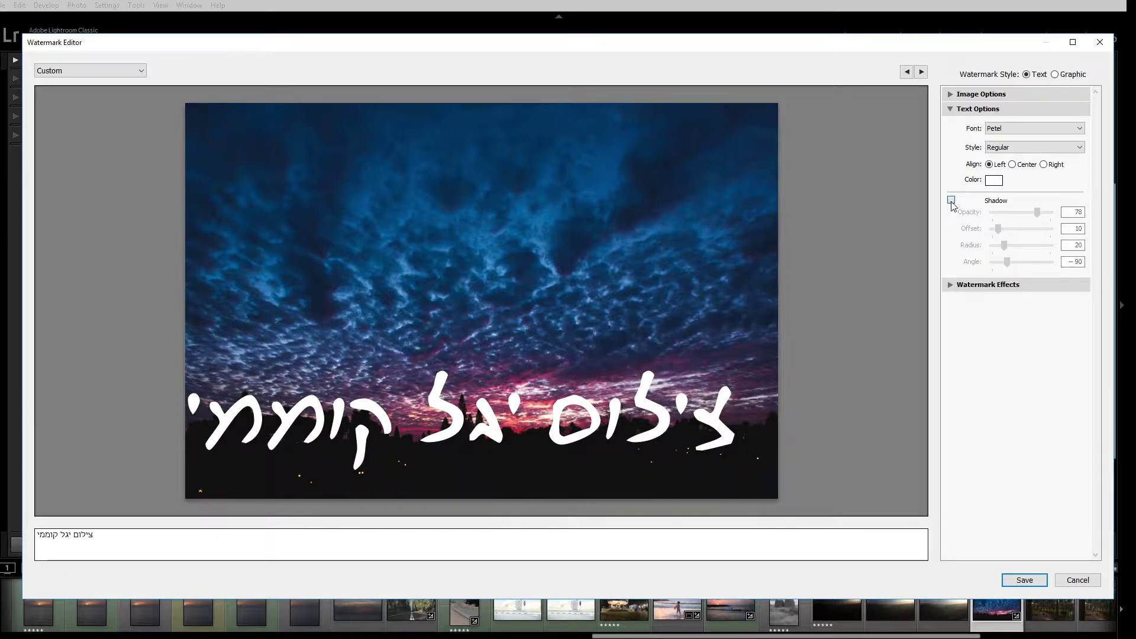
mouse_move(999, 228)
left_mouse_down()
mouse_move(1039, 245)
mouse_move(1004, 278)
mouse_move(1027, 266)
mouse_move(1012, 266)
left_mouse_up()
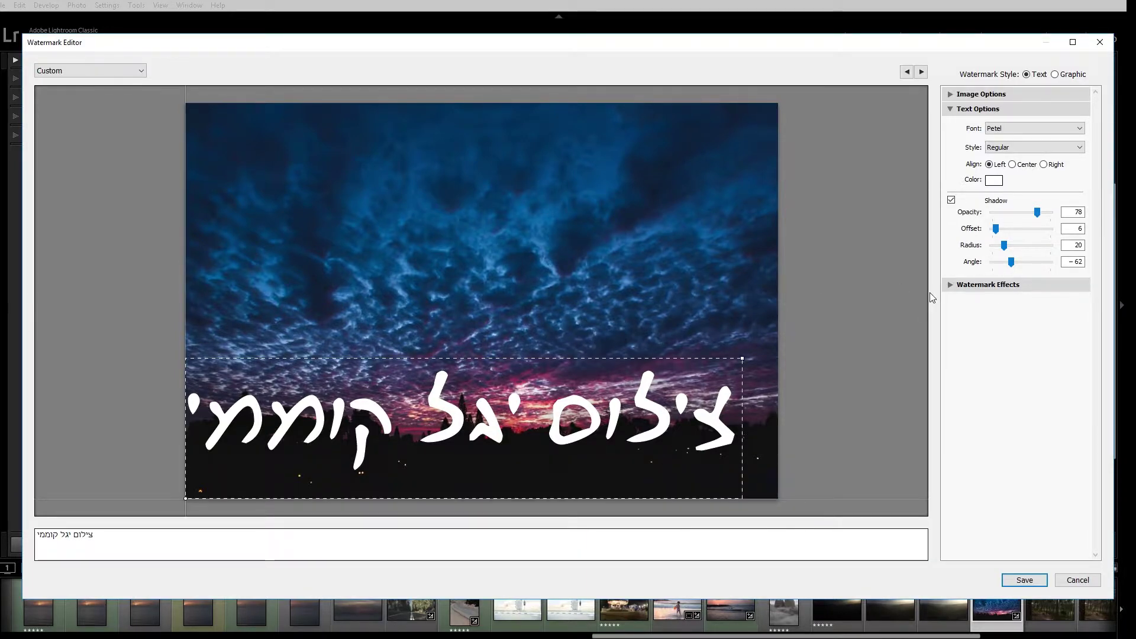
left_click(950, 109)
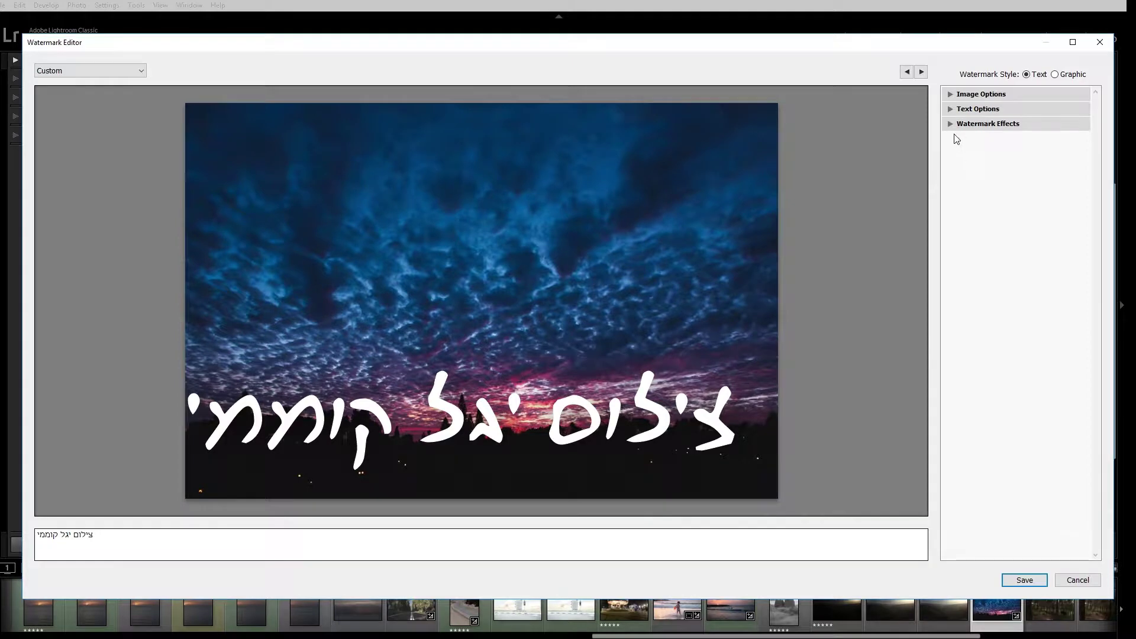
Step: In Watermark Effects, fade the watermark opacity to zero and back to full
left_click(952, 125)
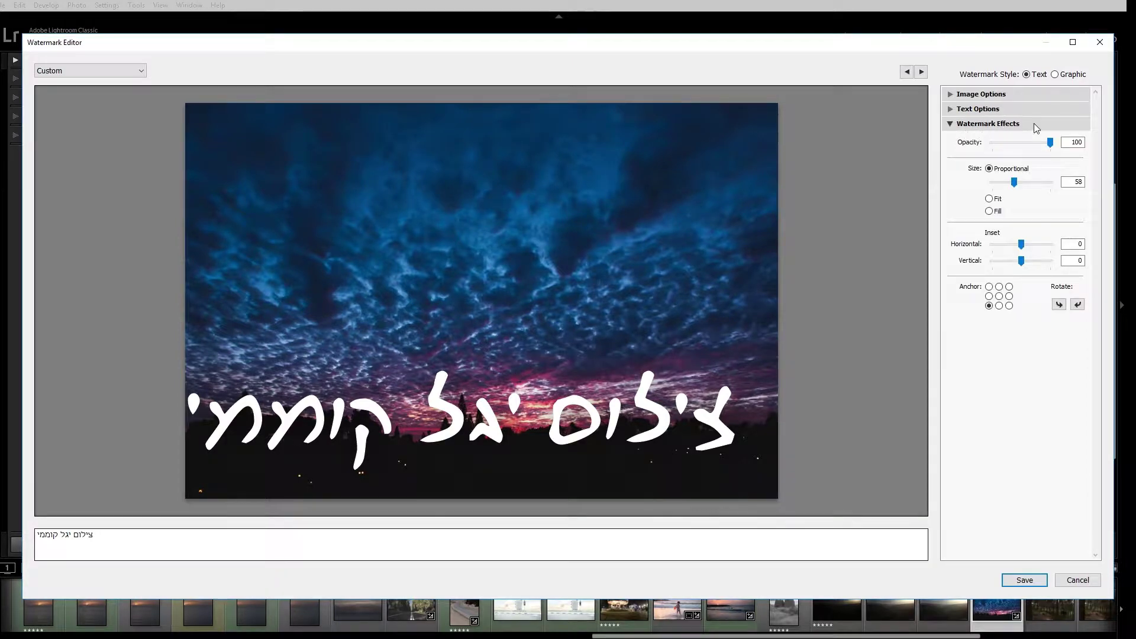
mouse_move(1051, 142)
left_mouse_down()
mouse_move(994, 142)
mouse_move(1052, 143)
left_mouse_up()
mouse_move(1044, 142)
left_mouse_down()
mouse_move(1065, 145)
mouse_move(1018, 142)
mouse_move(1052, 142)
left_mouse_up()
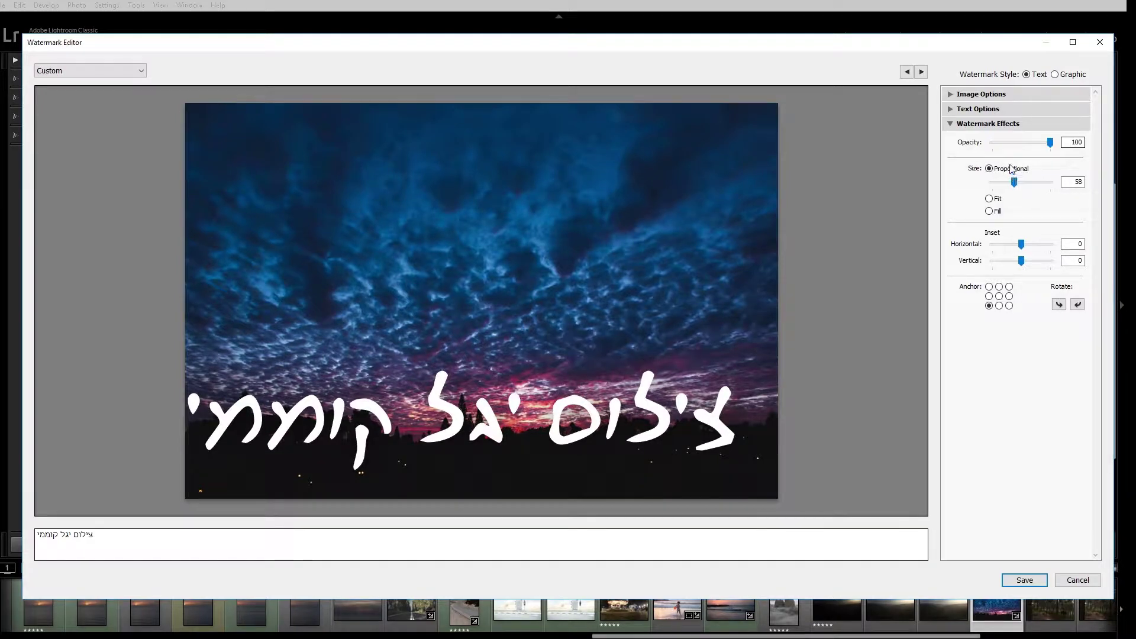
Step: Set the watermark's proportional size to 6, briefly trying Fit before returning to Proportional
left_click_drag(1014, 183, 1016, 188)
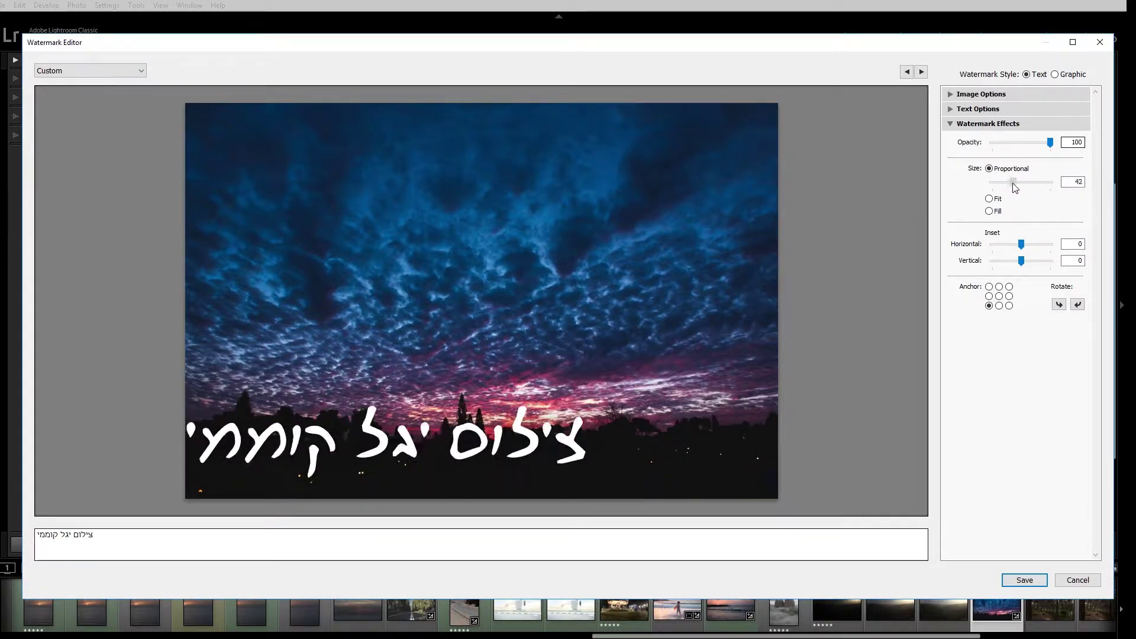
left_click_drag(1015, 188, 1001, 184)
left_click(1066, 182)
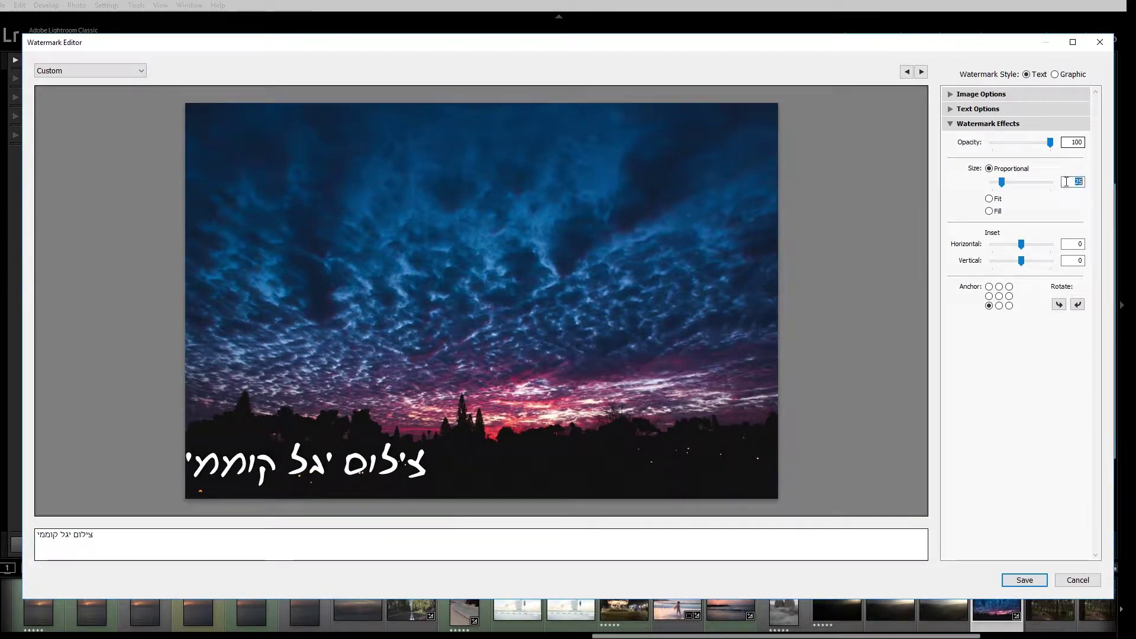
type("7")
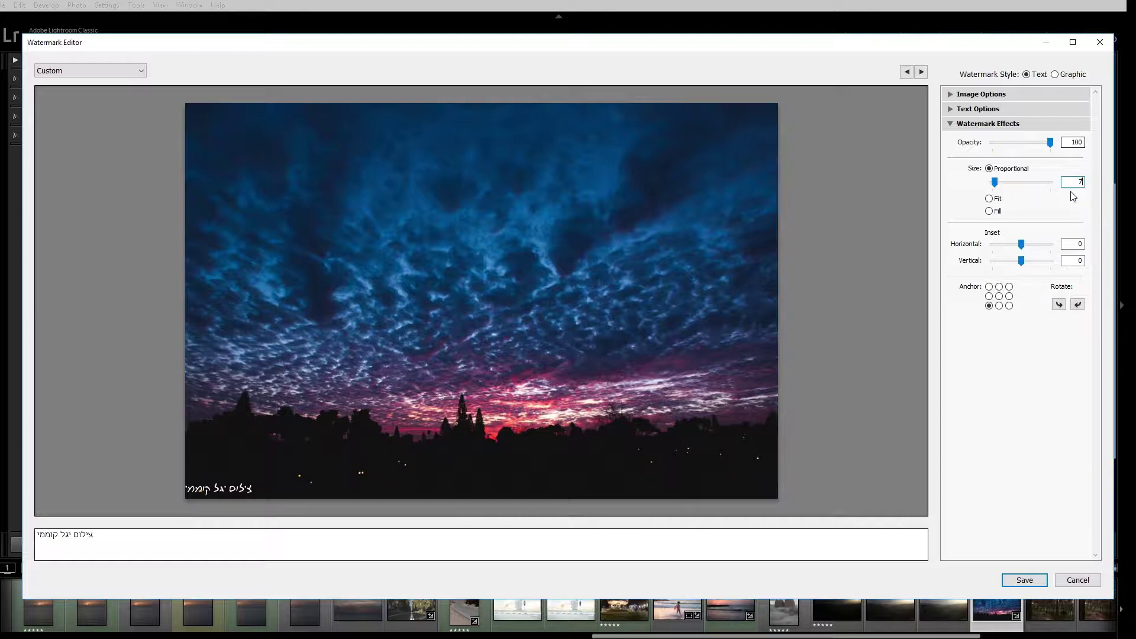
left_click_drag(1075, 182, 1087, 178)
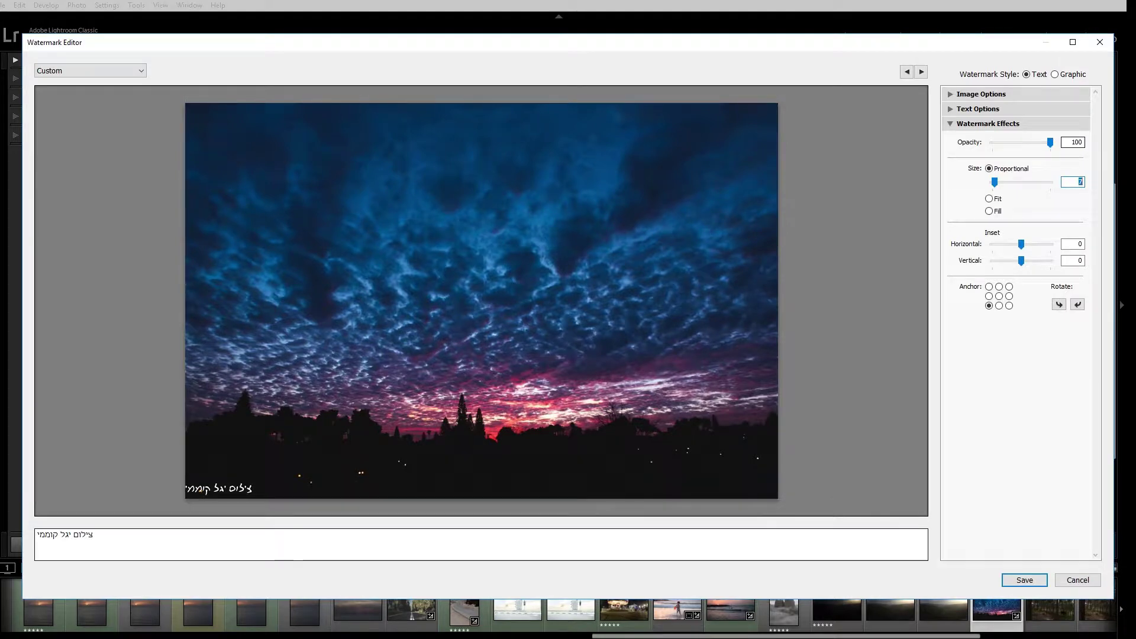
type("6")
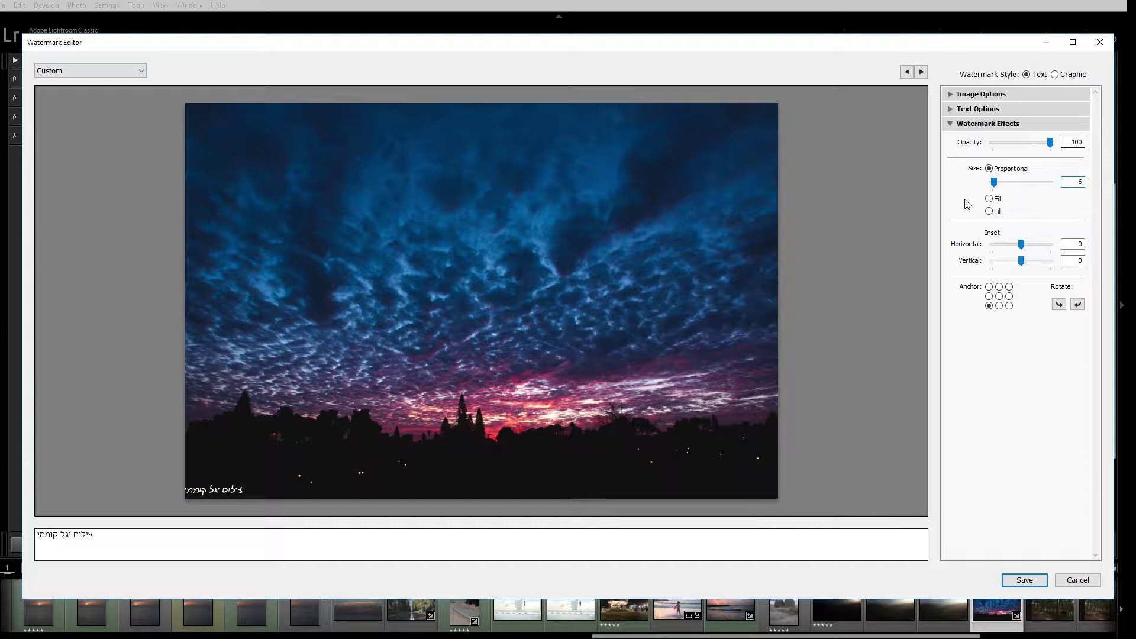
left_click(989, 199)
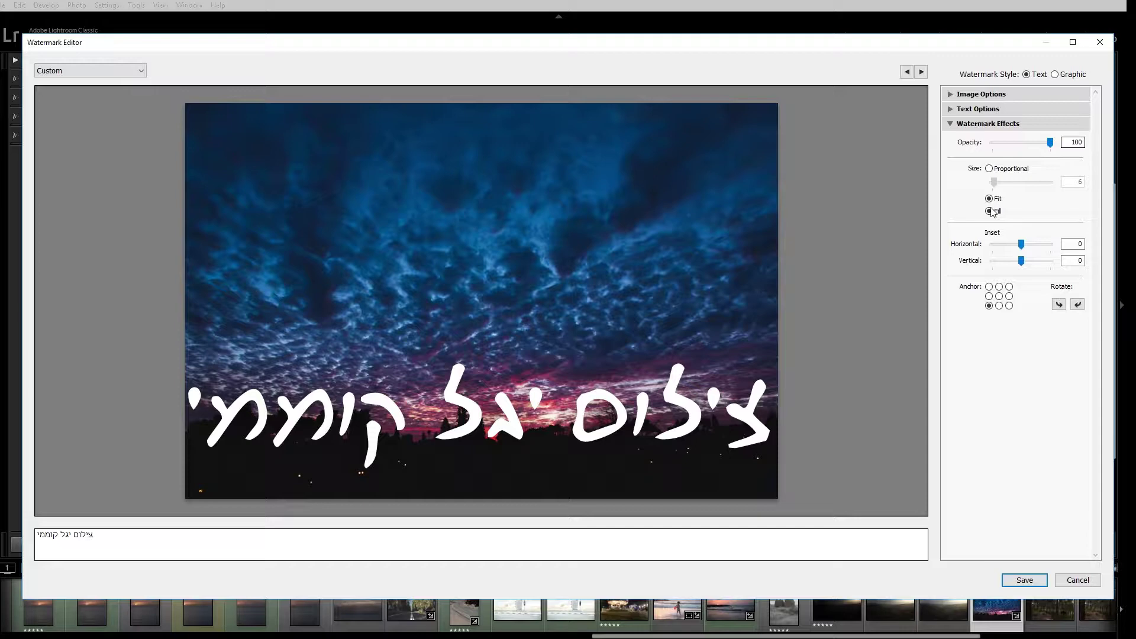
left_click(1002, 170)
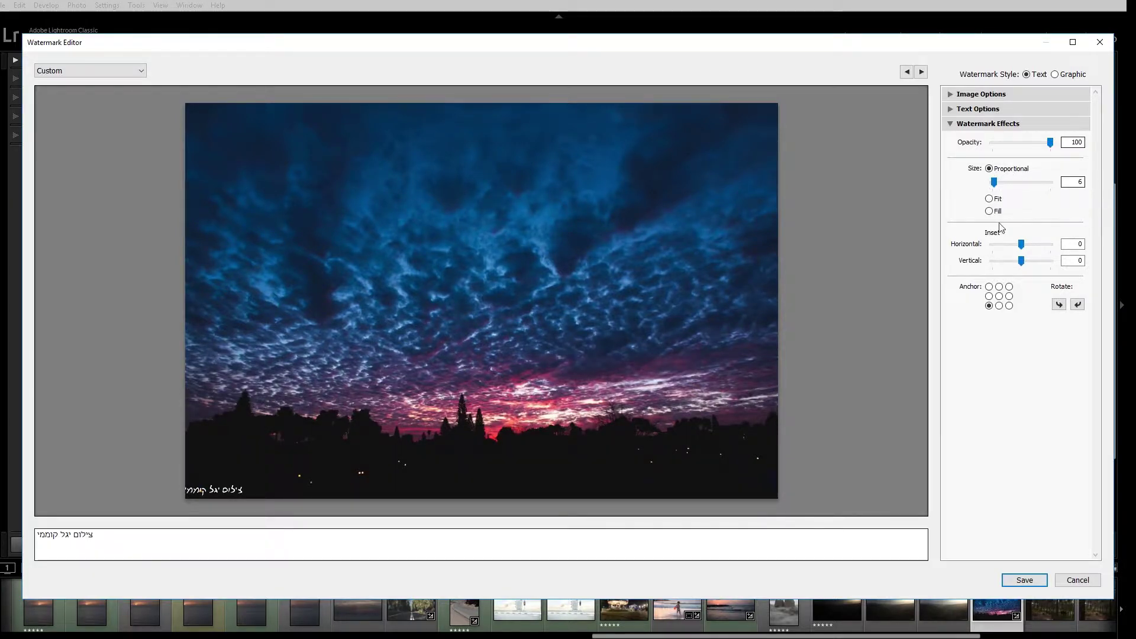
Step: Adjust the inset and try the left and right edge anchor points
mouse_move(1022, 243)
left_mouse_down()
mouse_move(1034, 246)
mouse_move(1022, 250)
left_mouse_up()
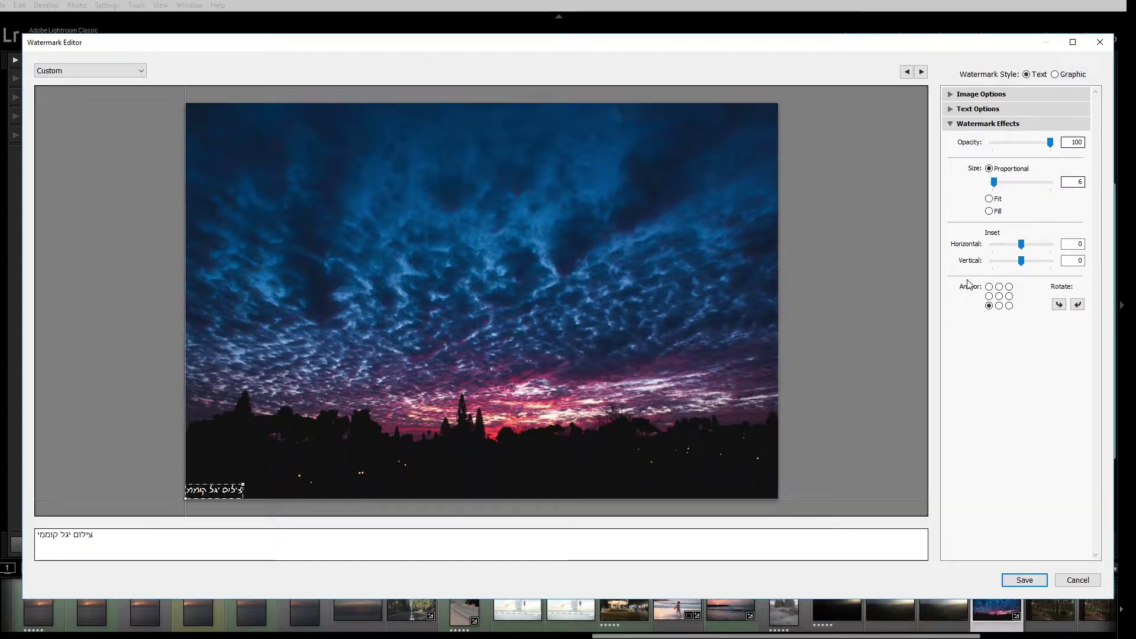
left_click(988, 296)
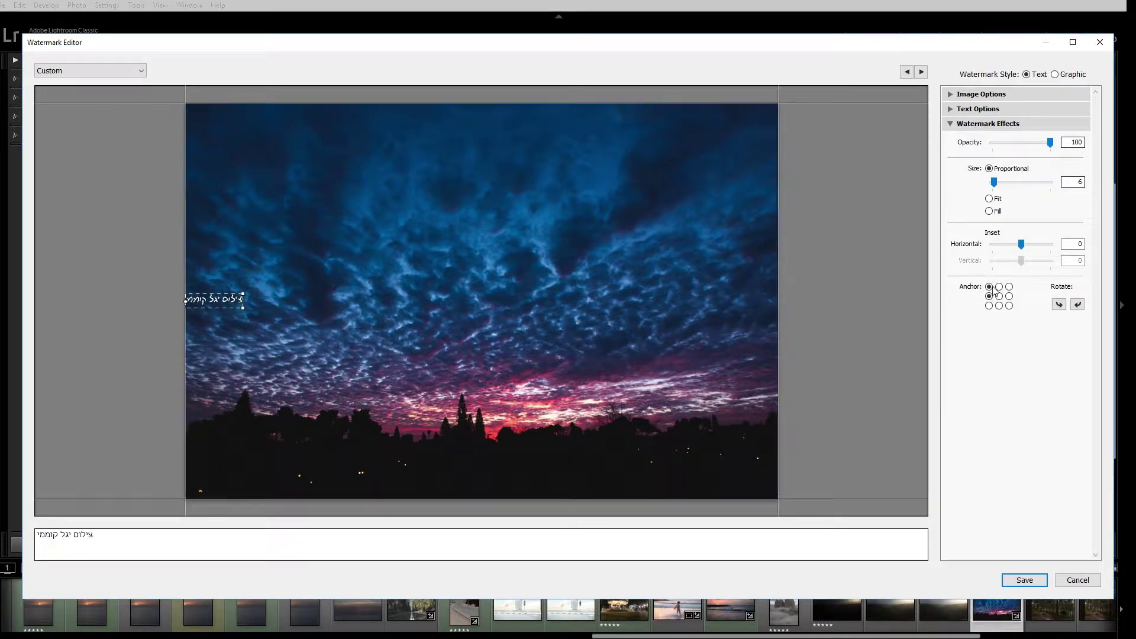
left_click(988, 286)
left_click(1009, 287)
left_click(998, 296)
left_click(989, 306)
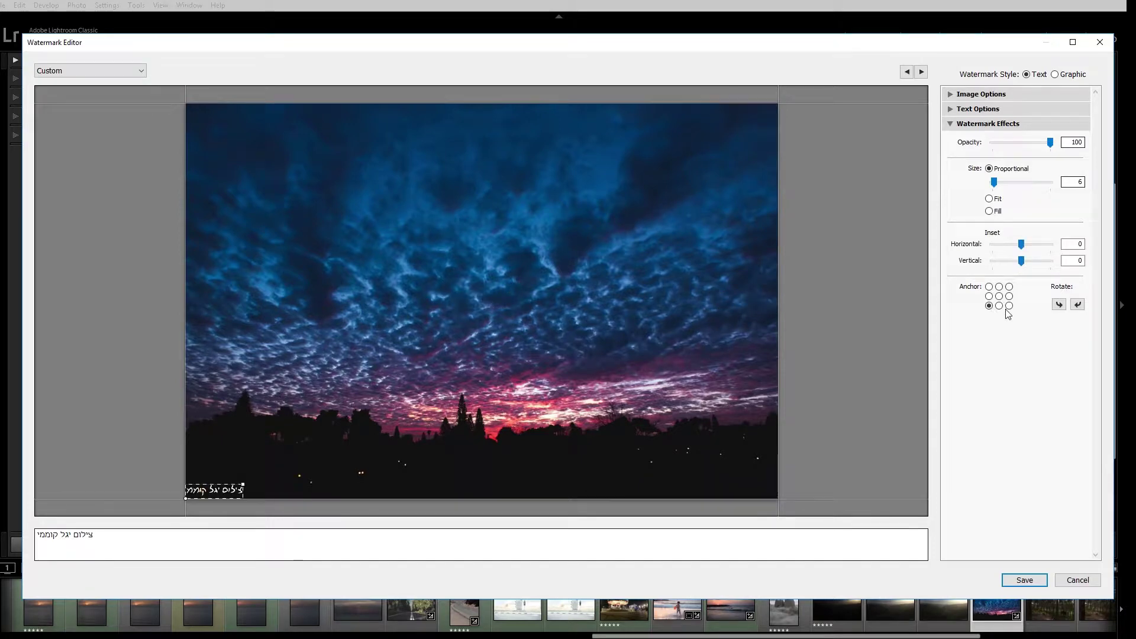
Step: Anchor the watermark bottom-right with 5 inset, and rotate it vertically
left_click(999, 306)
left_click(999, 287)
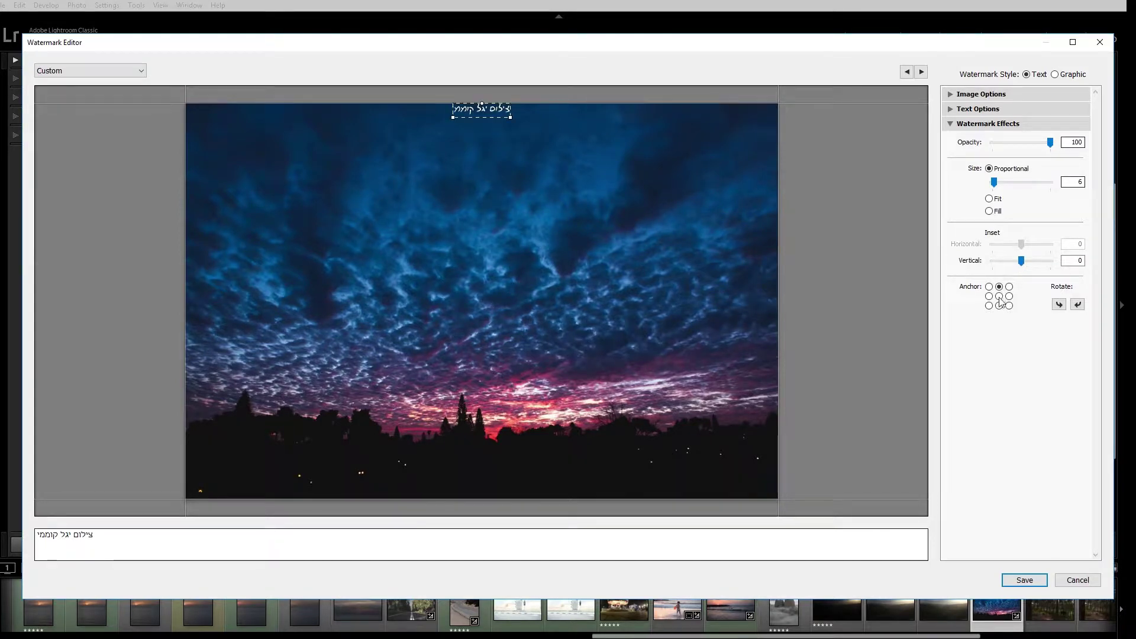
left_click(1009, 296)
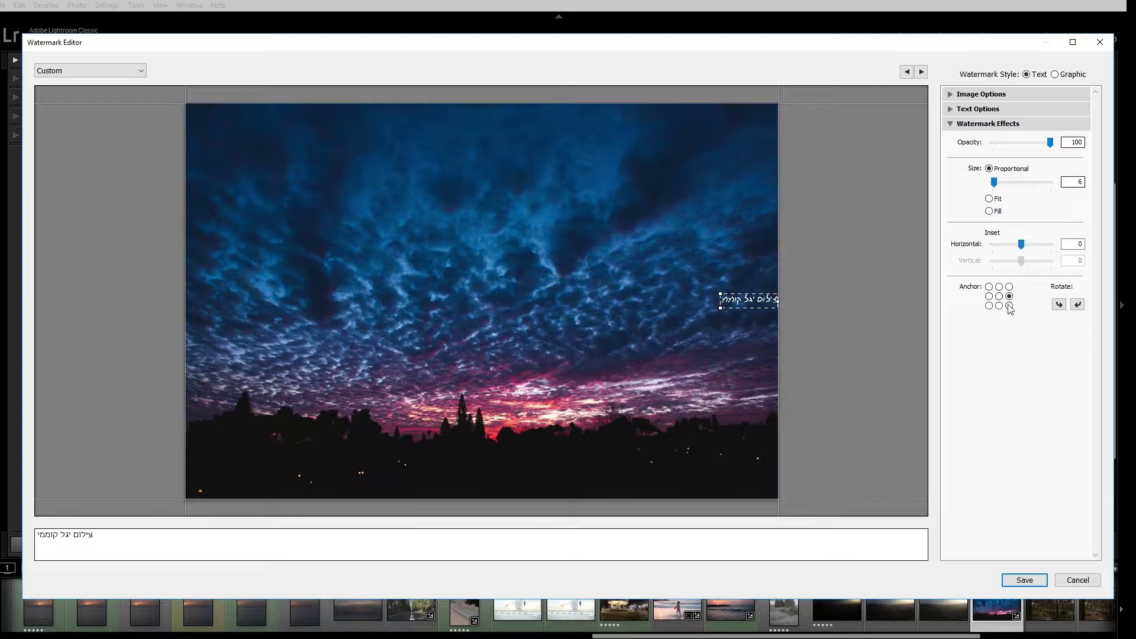
left_click(1008, 306)
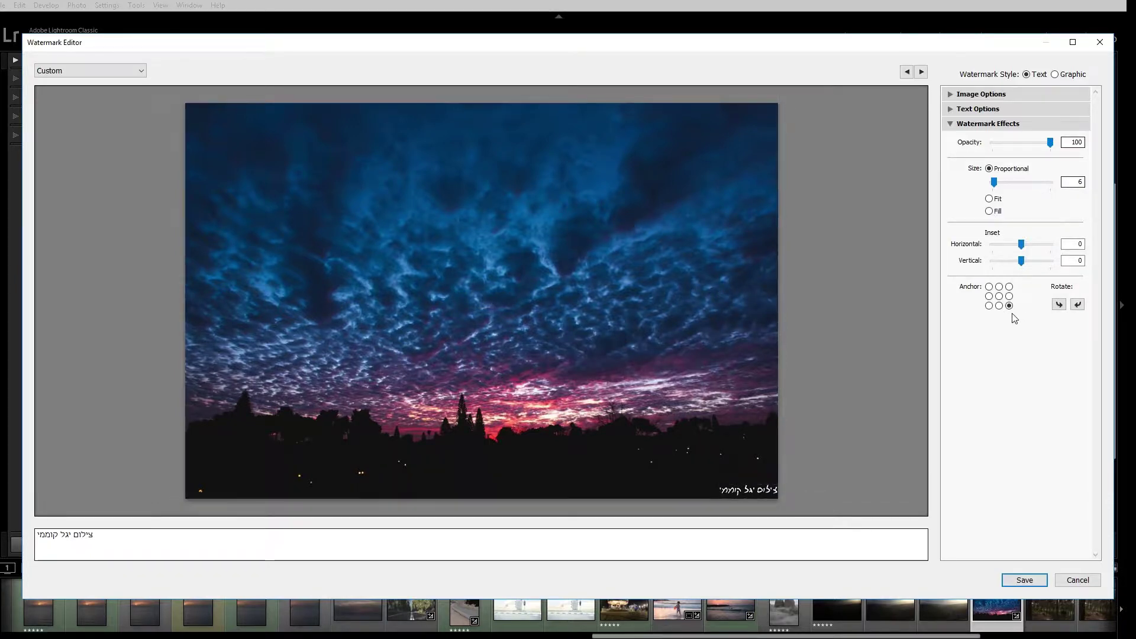
mouse_move(1022, 262)
left_mouse_down()
mouse_move(1013, 267)
mouse_move(1034, 262)
mouse_move(1020, 248)
mouse_move(1034, 244)
mouse_move(1035, 260)
left_mouse_up()
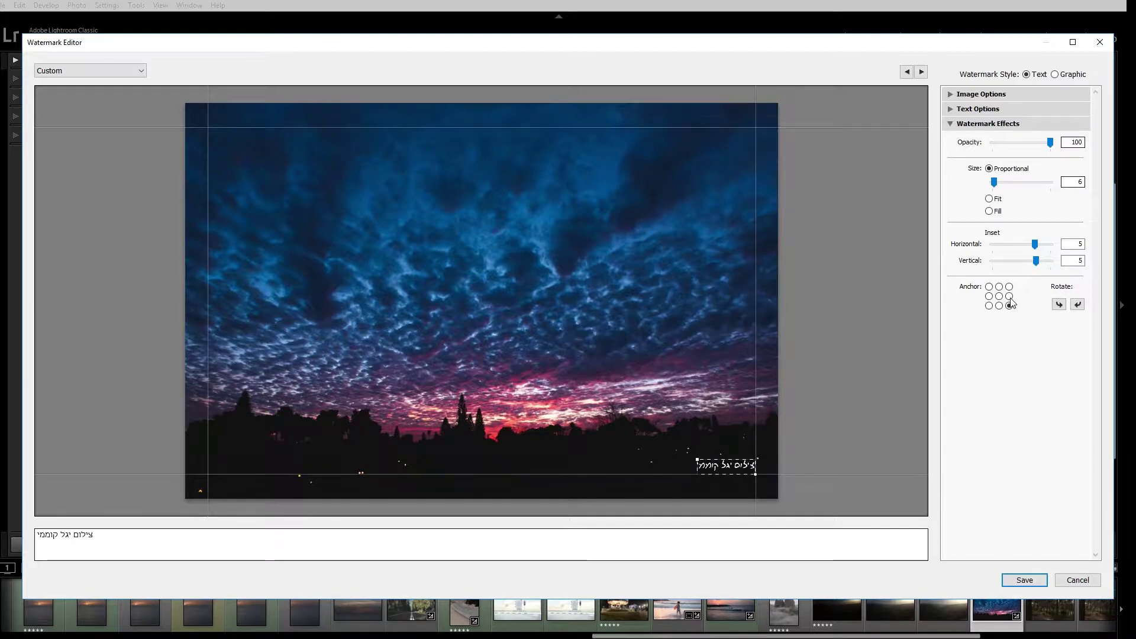
left_click(1057, 304)
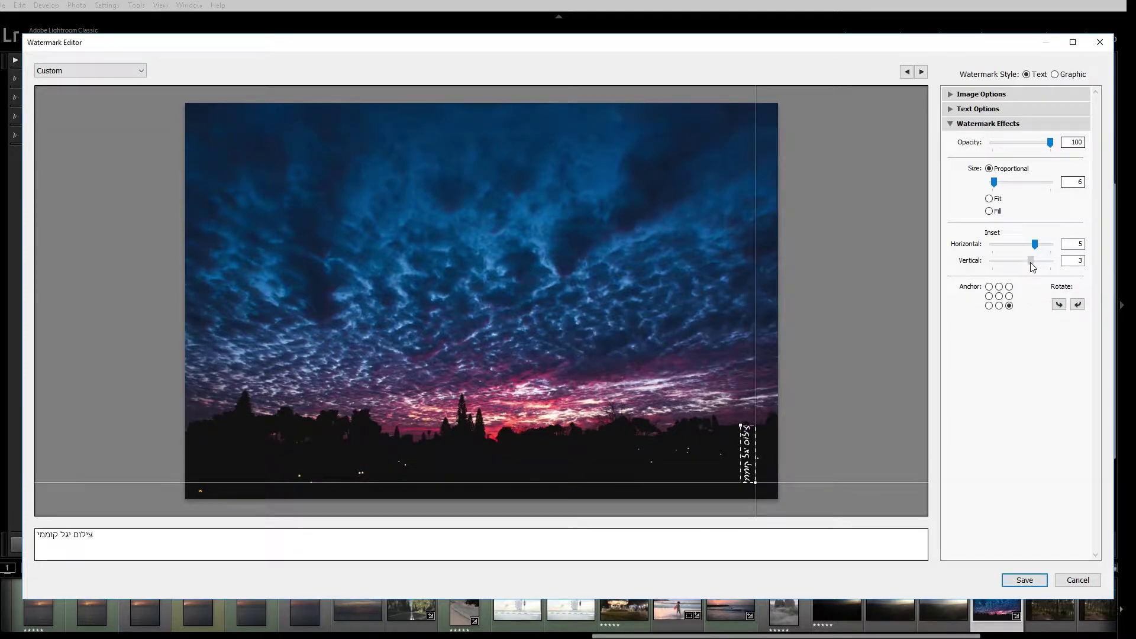
Step: Set the horizontal inset to 3 and show the Image Options section
left_click_drag(1035, 245, 1031, 245)
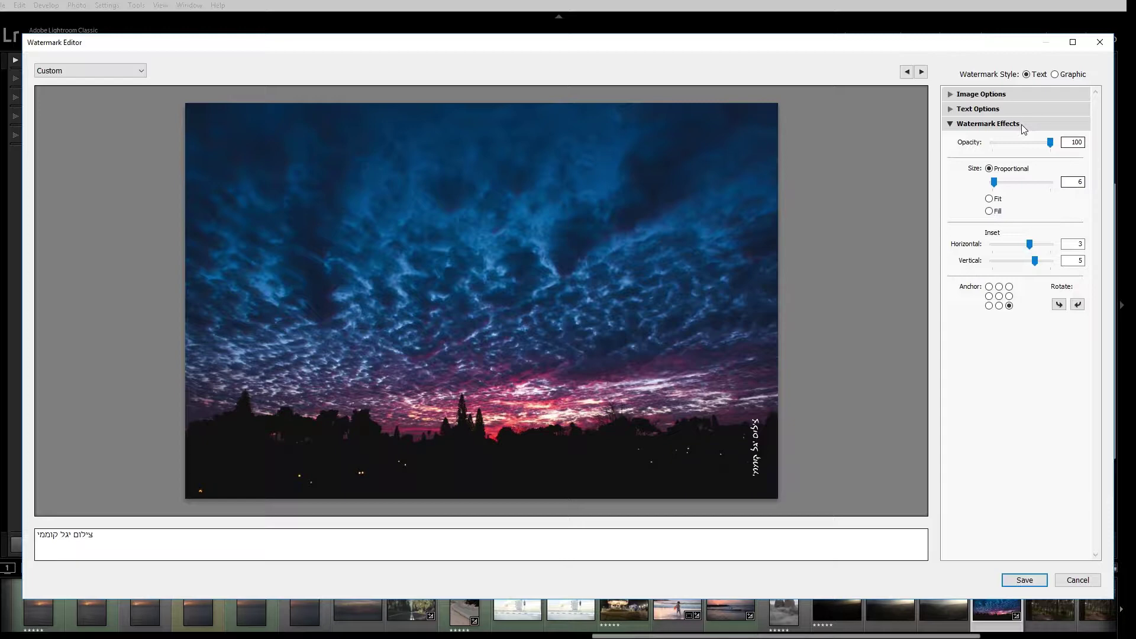
left_click(1017, 94)
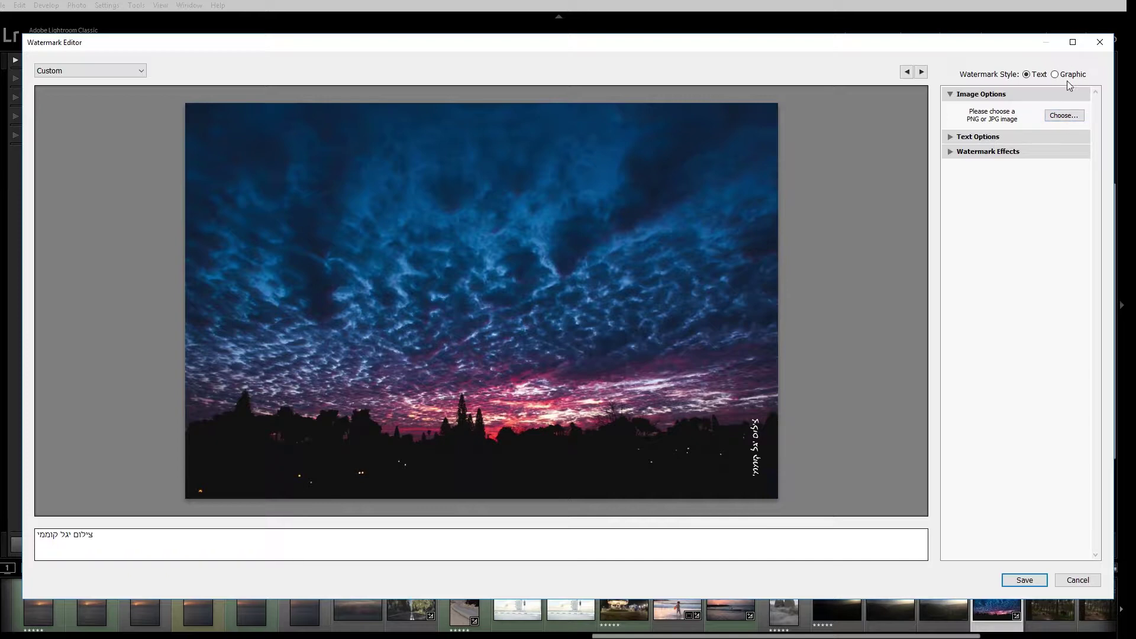
left_click(1059, 120)
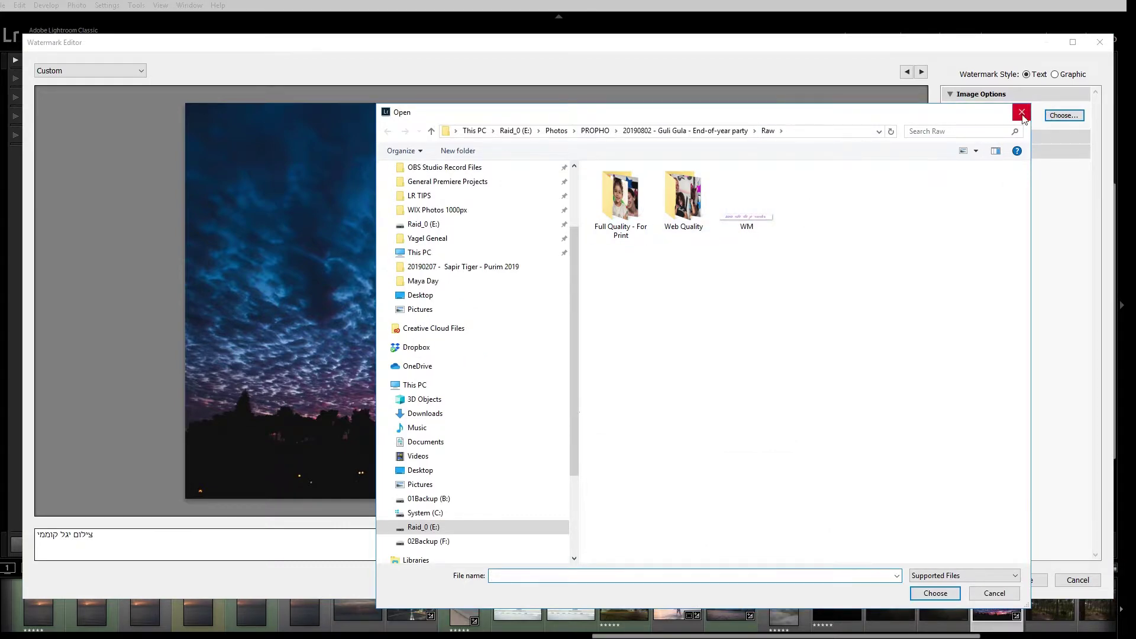
left_click(1021, 112)
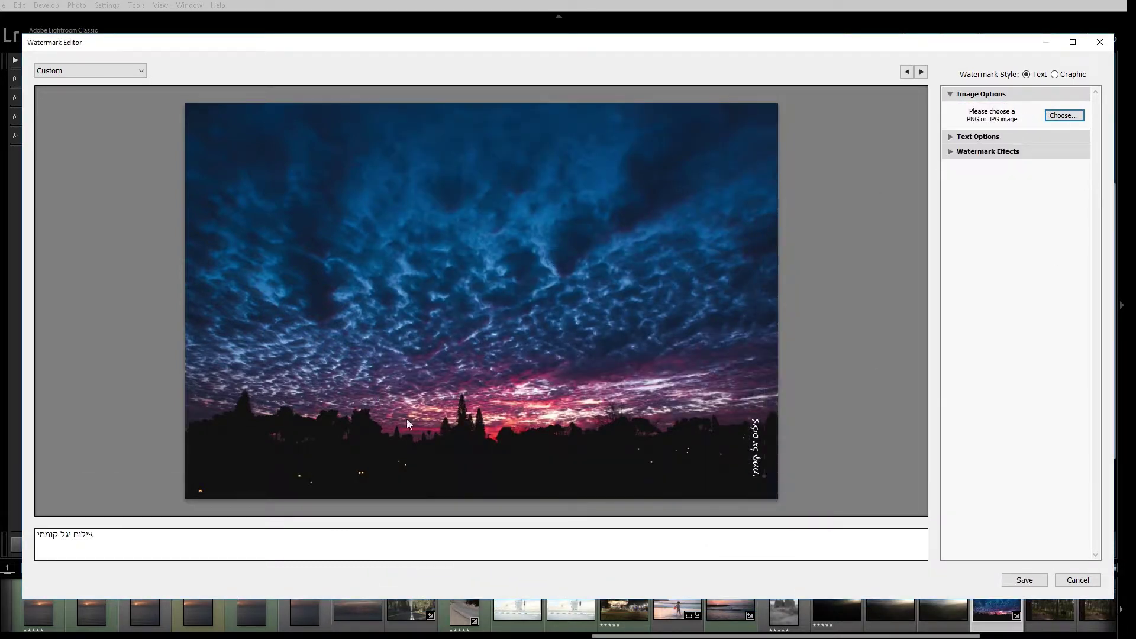
left_click(1082, 117)
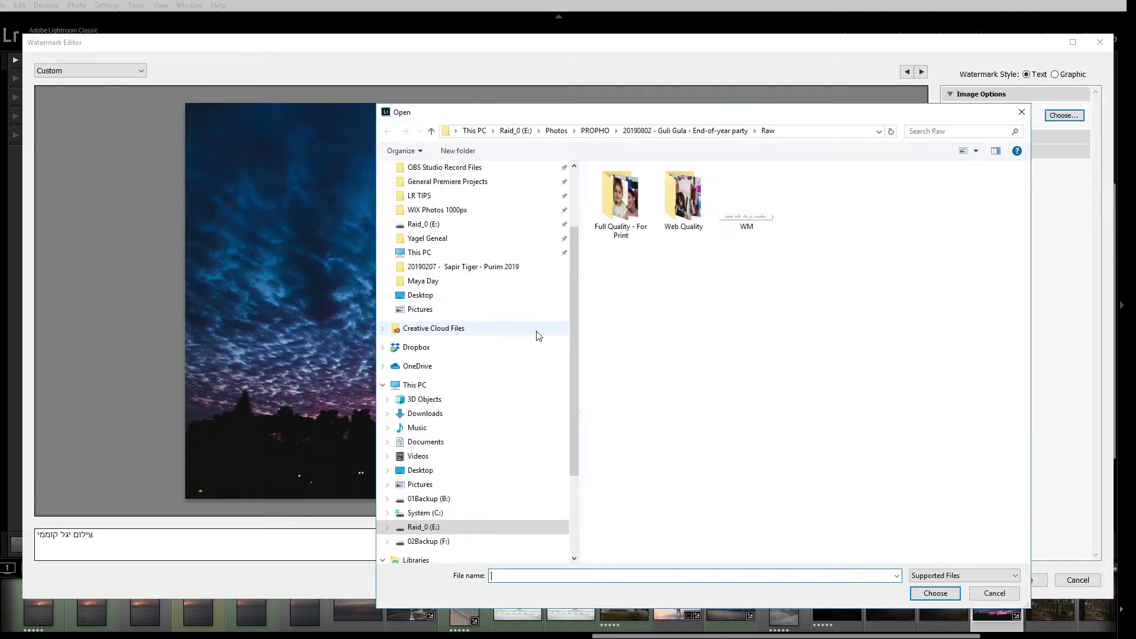
left_click_drag(662, 109, 509, 57)
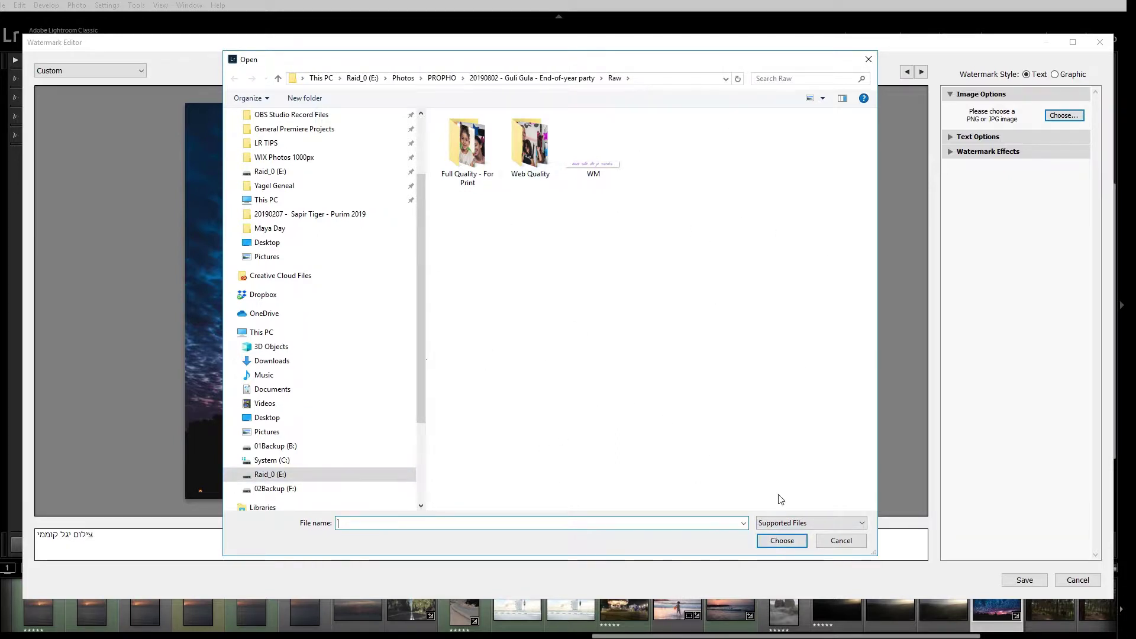
left_click(600, 173)
left_click(840, 541)
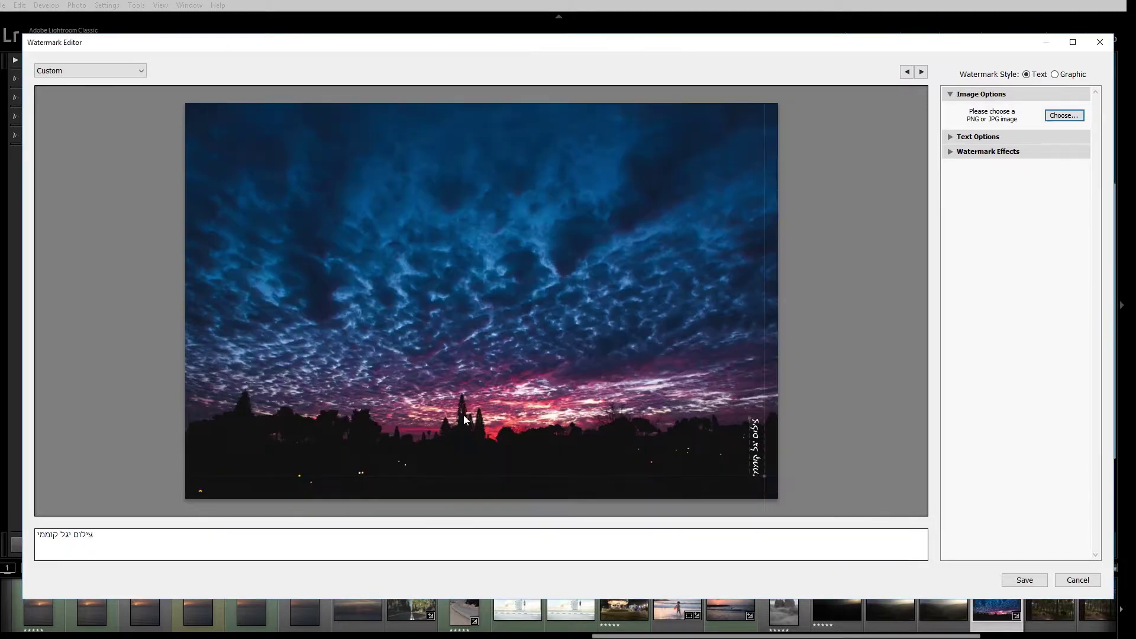
Step: Apply the MID | BLACK watermark preset, then switch to MID | WHITE
left_click(80, 68)
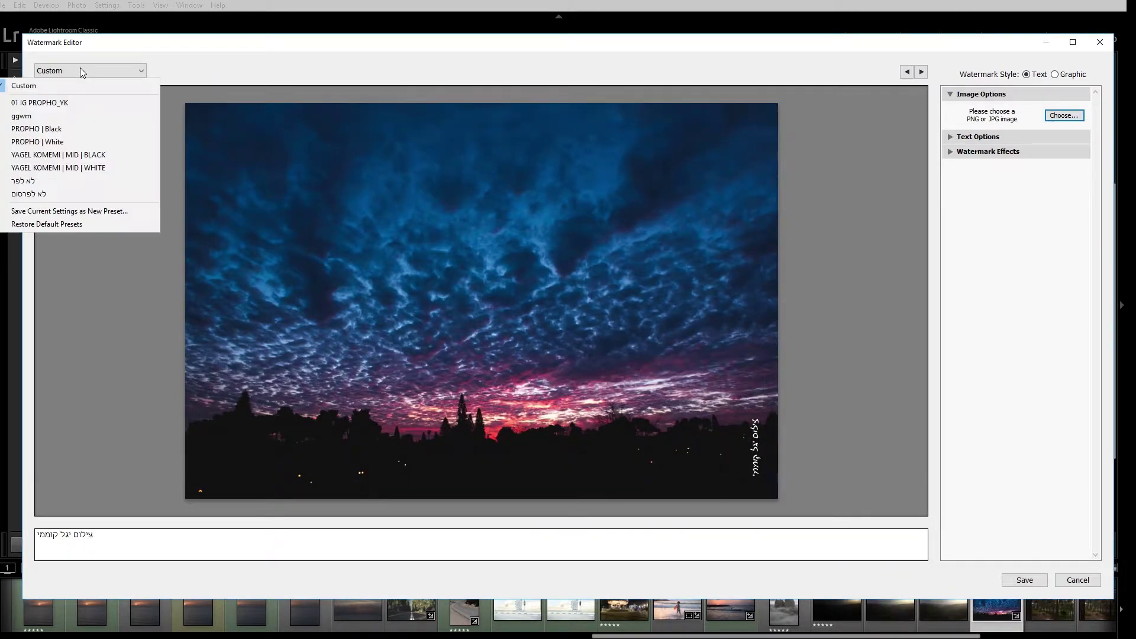
left_click(77, 155)
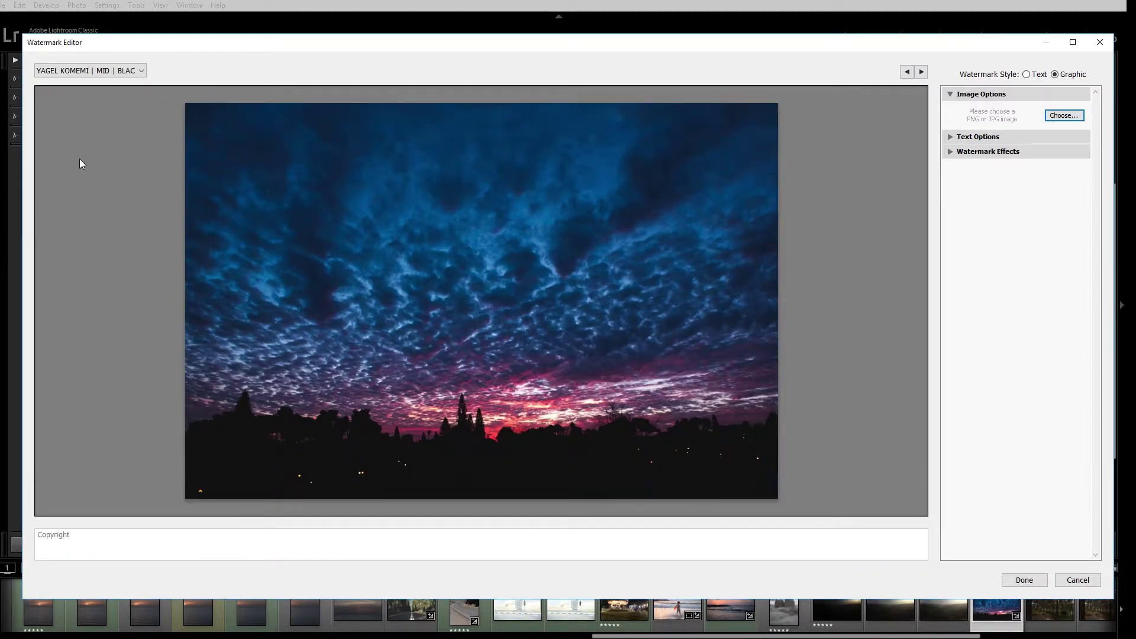
left_click(88, 71)
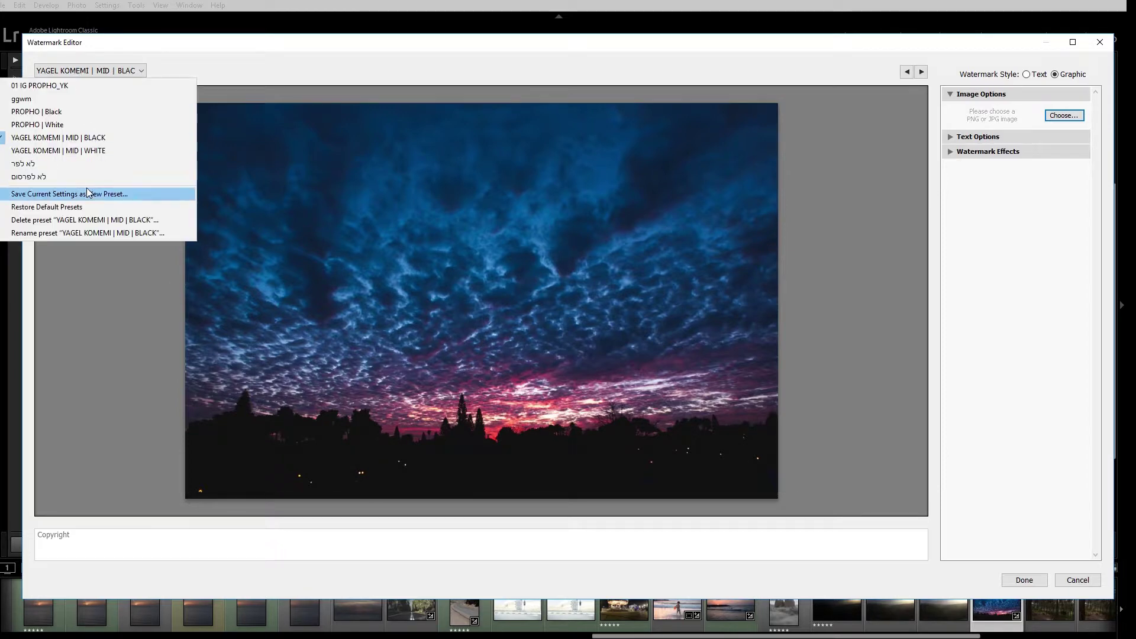
left_click(87, 147)
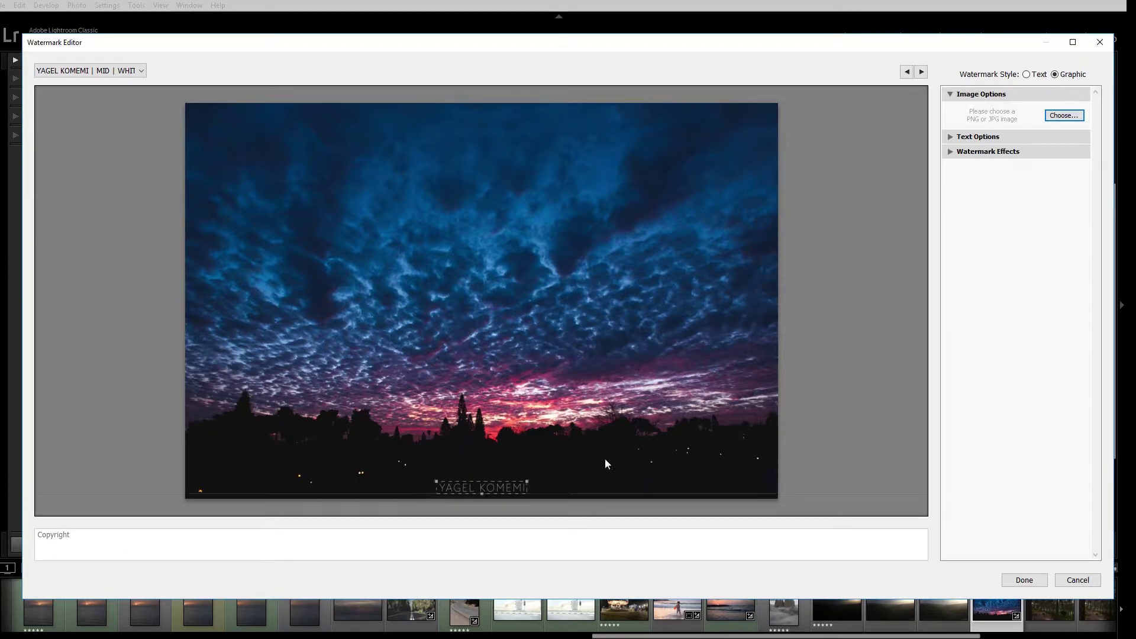
Step: Review the preset's Text Options and Watermark Effects, then start saving a new preset
left_click(951, 138)
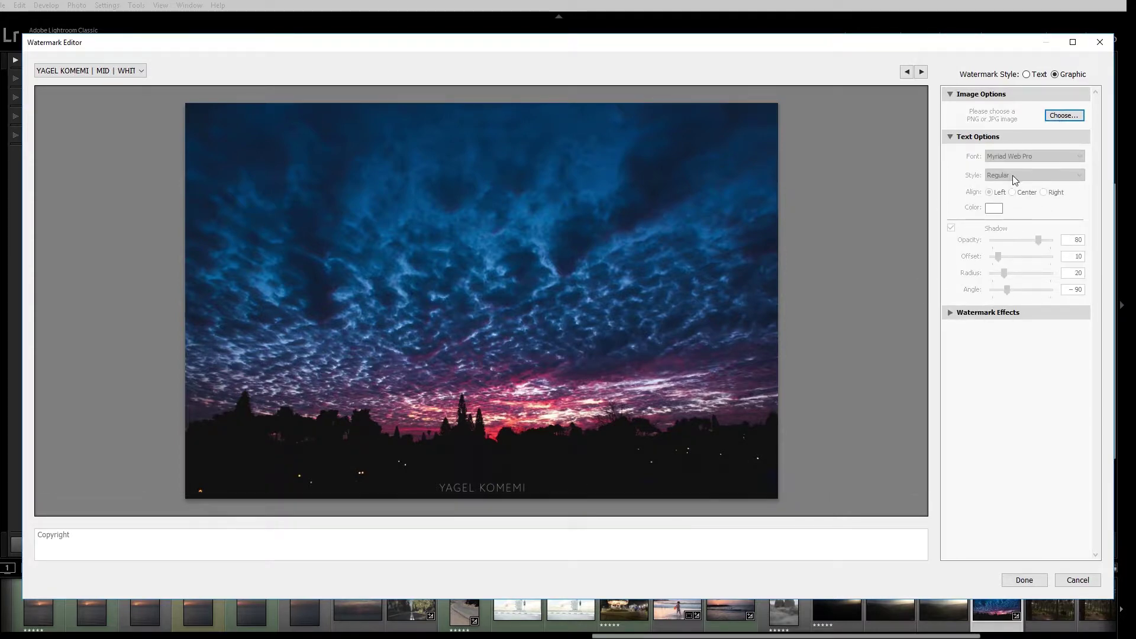
left_click(971, 138)
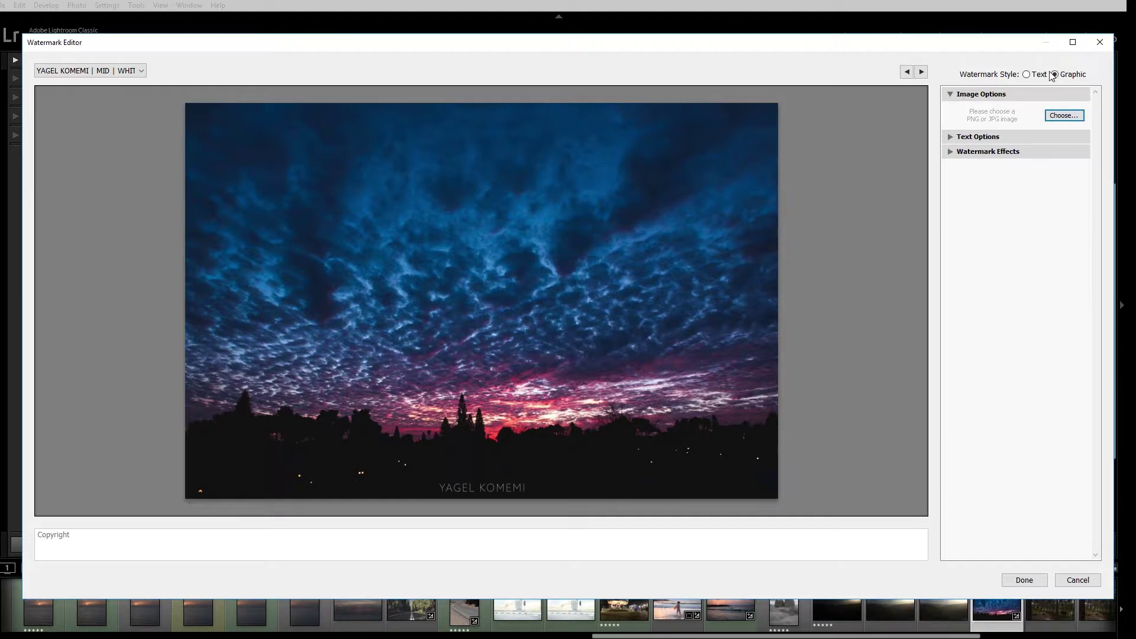
left_click(983, 152)
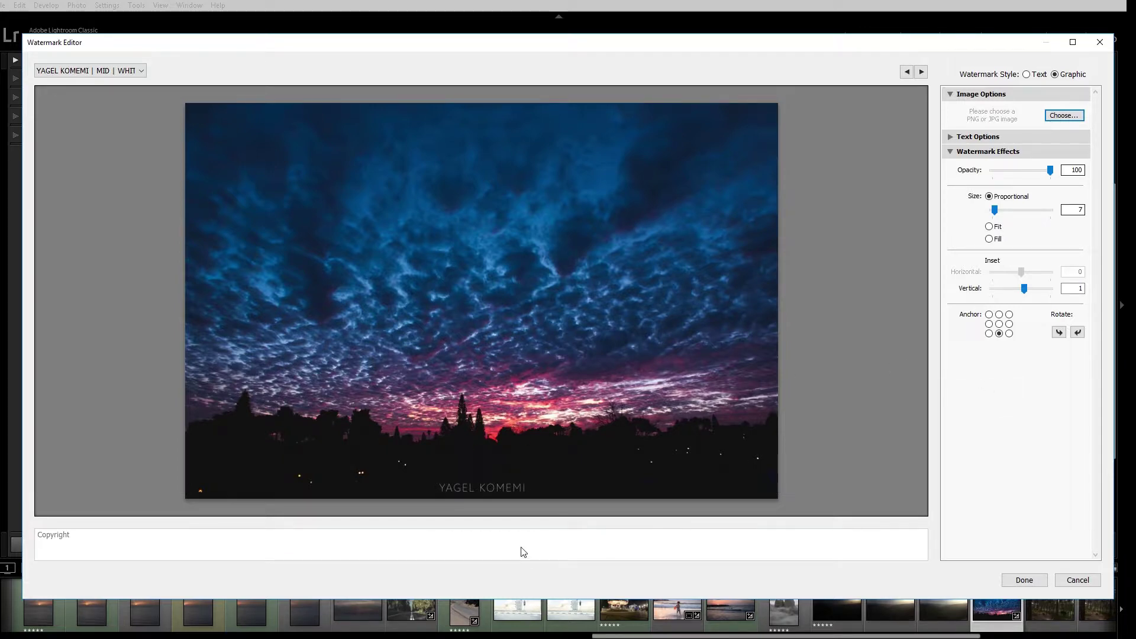
left_click(104, 72)
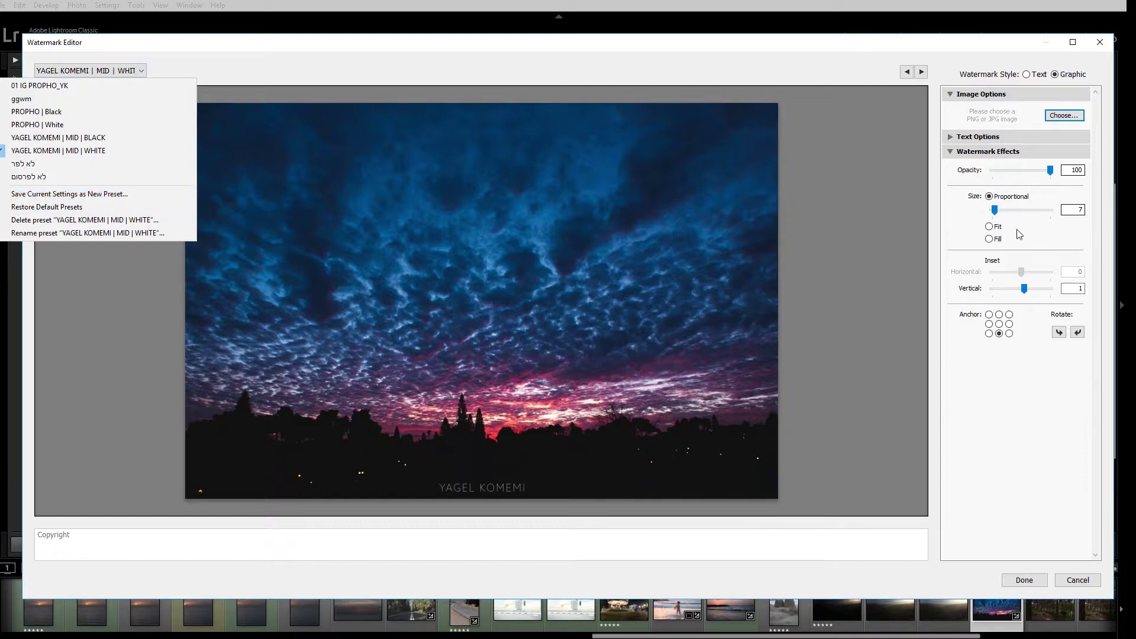
left_click(137, 194)
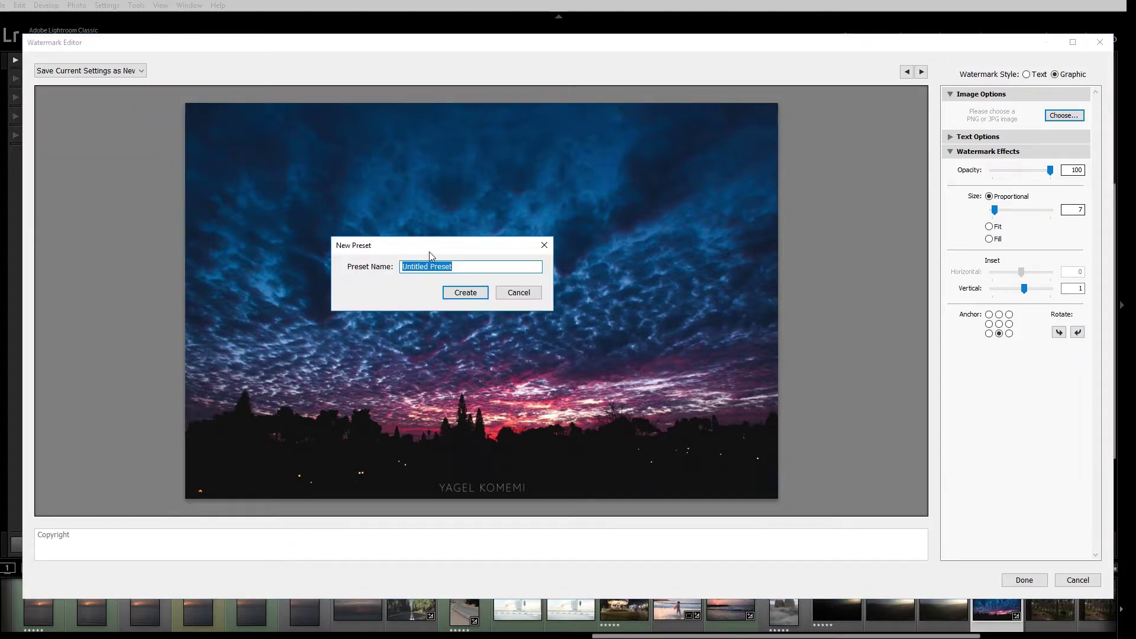
left_click_drag(428, 253, 465, 255)
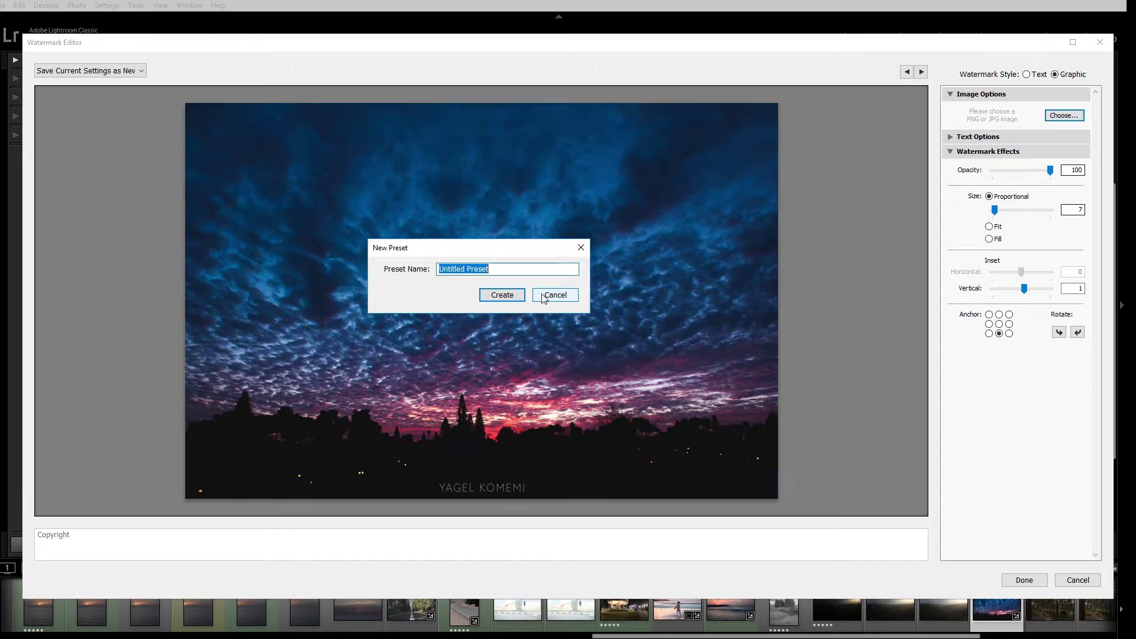
left_click(543, 295)
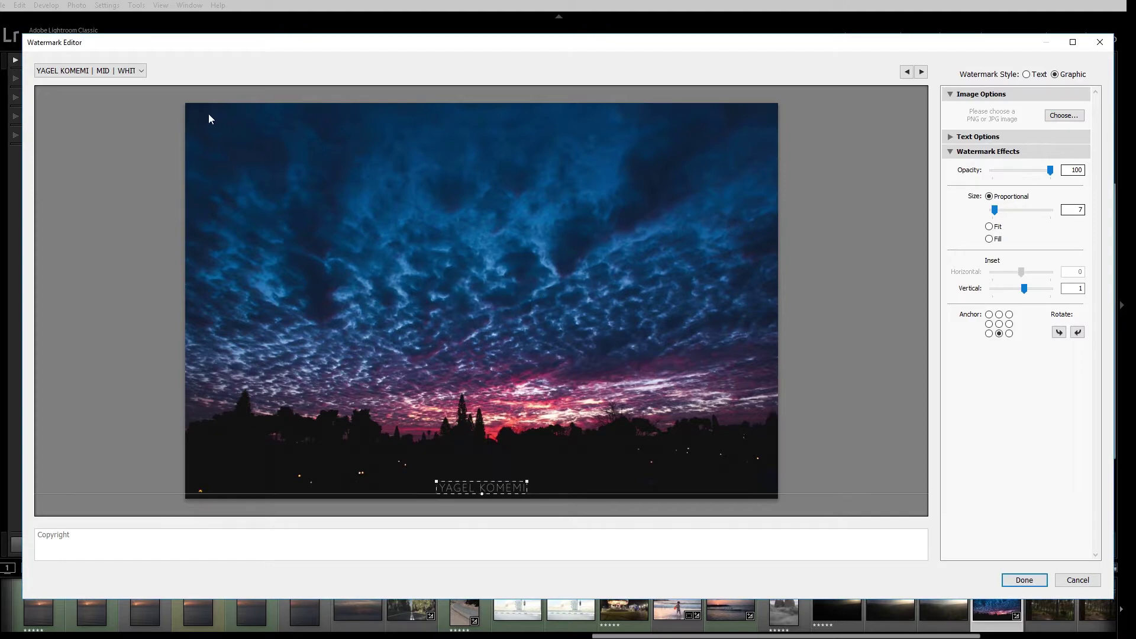
Step: Cancel the new preset and preview the PROPHO | White and PROPHO | Black presets
left_click(136, 71)
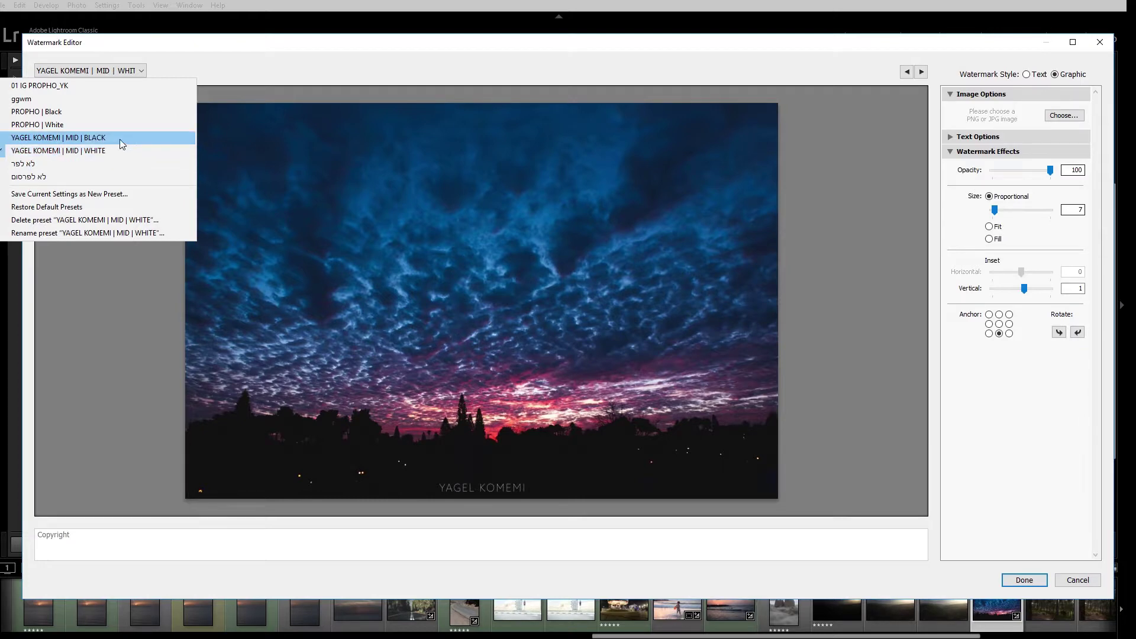
left_click(90, 124)
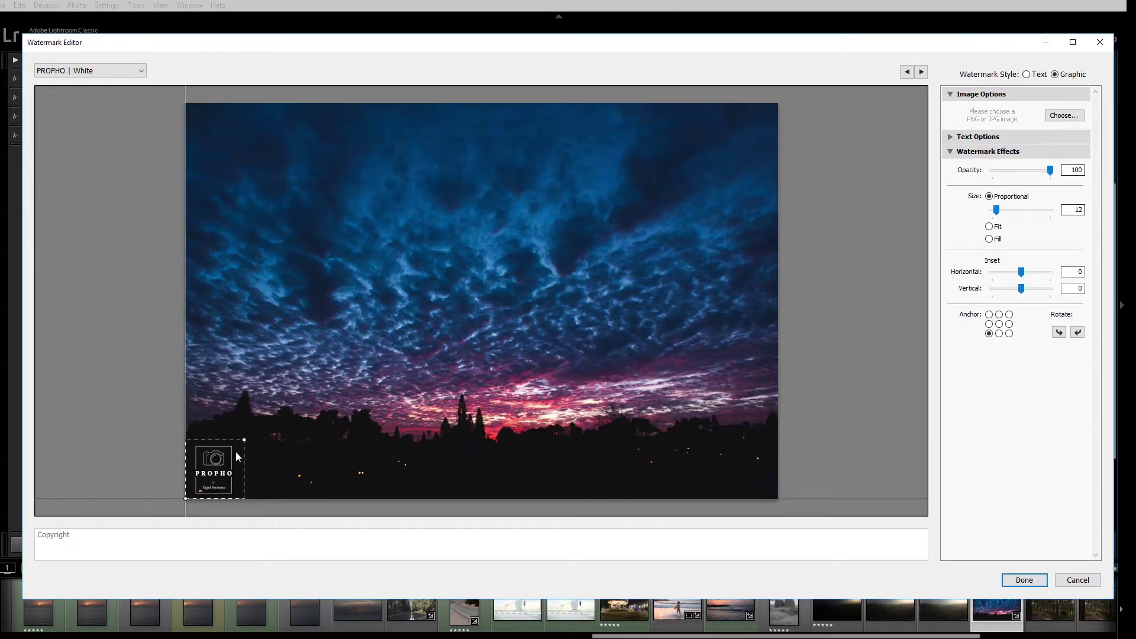
left_click(88, 77)
left_click(80, 118)
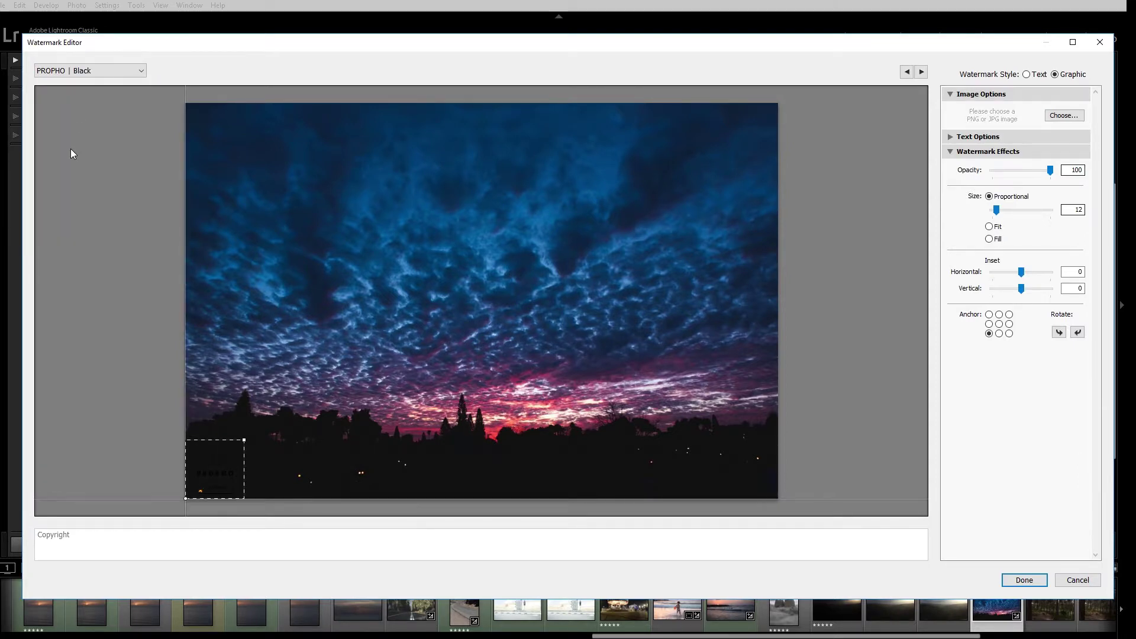
Step: Preview the Hebrew לא לפרסום text presets, then apply 01 IG PROPHO_YK
left_click(114, 72)
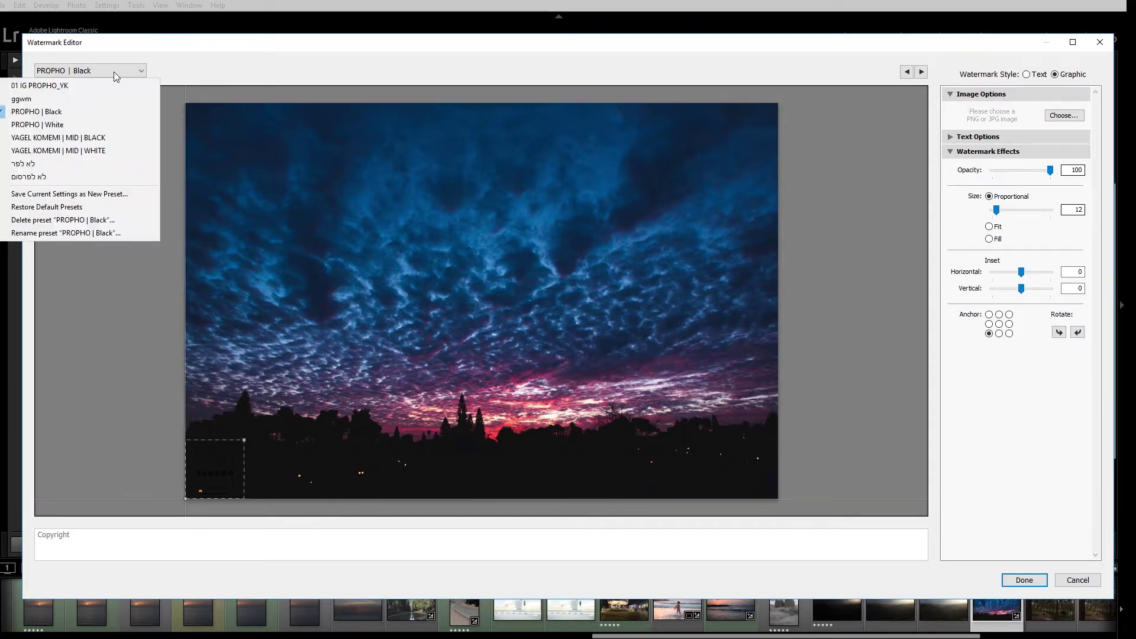
left_click(107, 162)
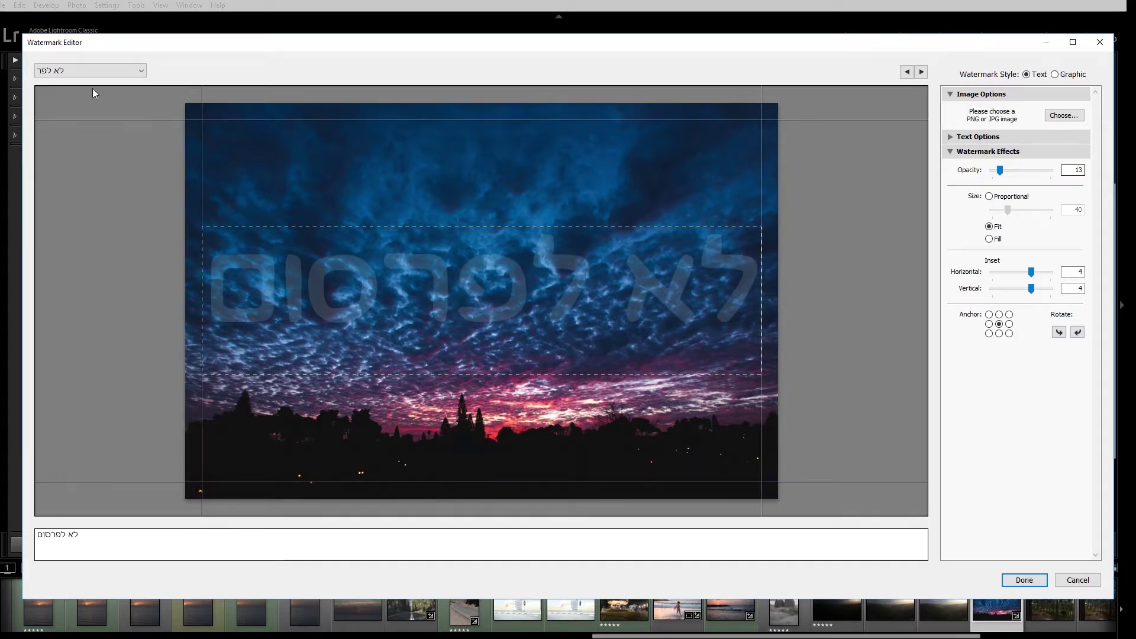
left_click(90, 71)
left_click(58, 176)
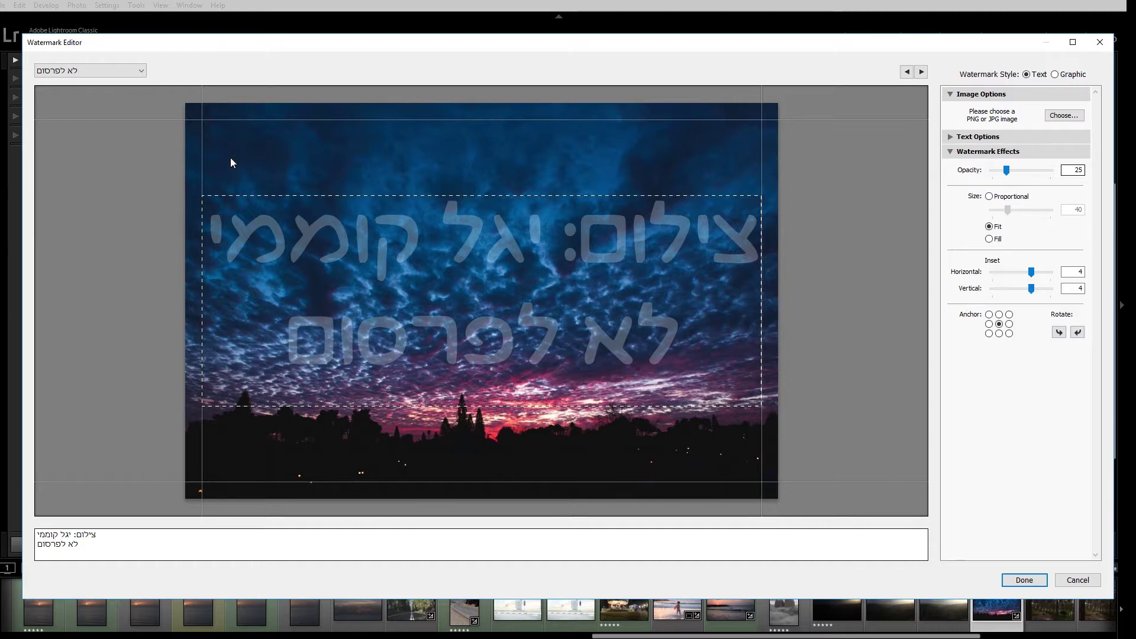
left_click(141, 70)
left_click(112, 86)
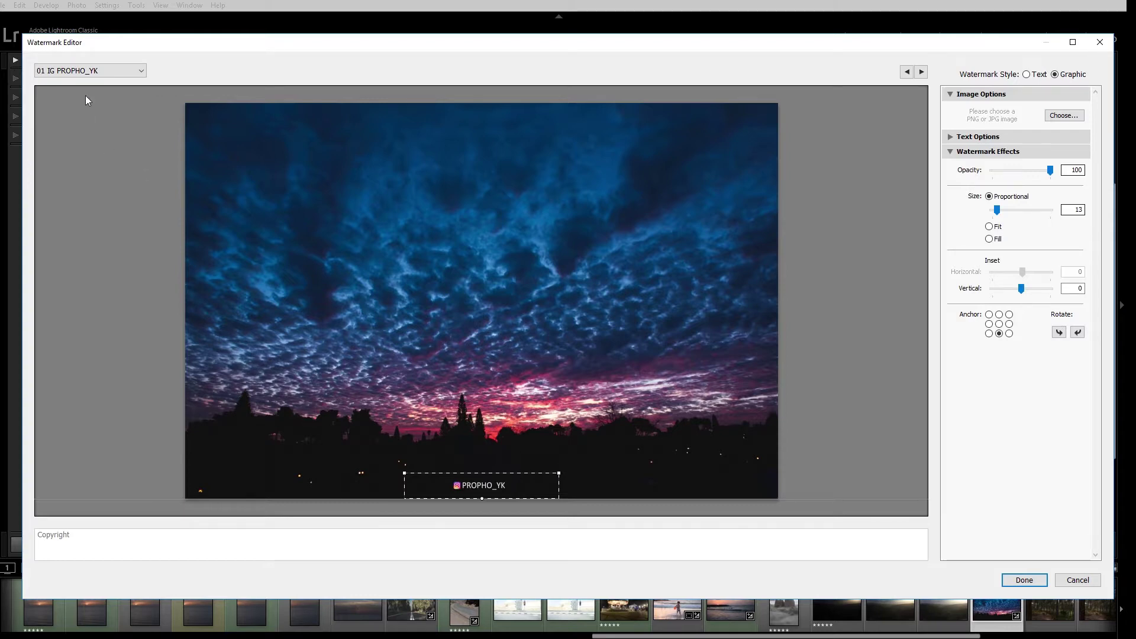
Step: Lower the Instagram logo watermark's opacity to 40
left_click(90, 71)
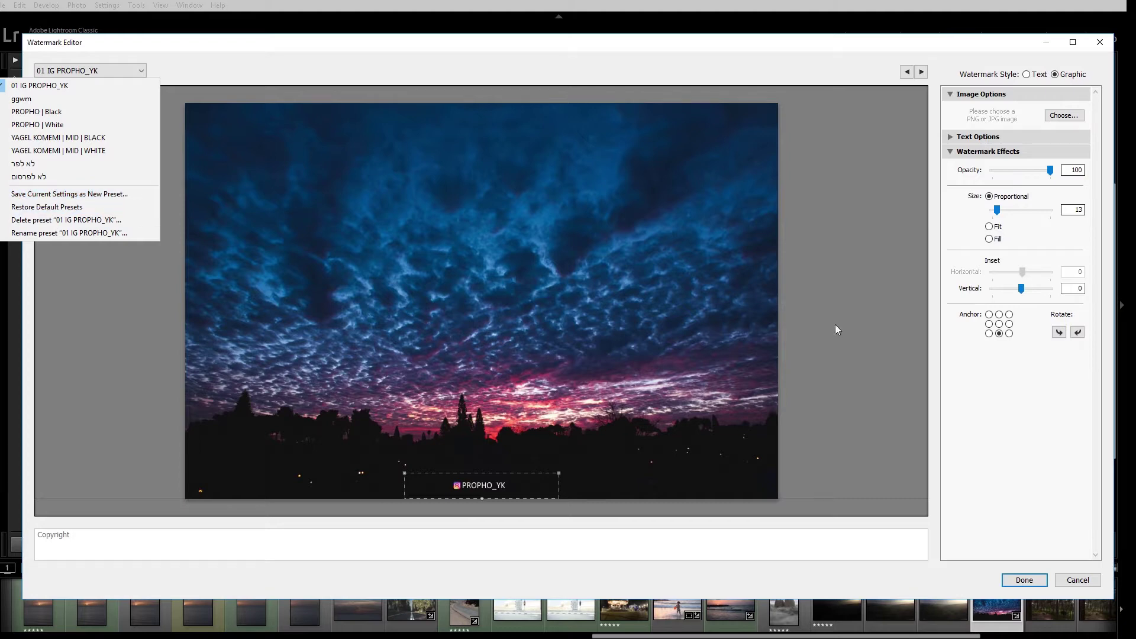
left_click(997, 417)
left_click_drag(1050, 170, 1016, 171)
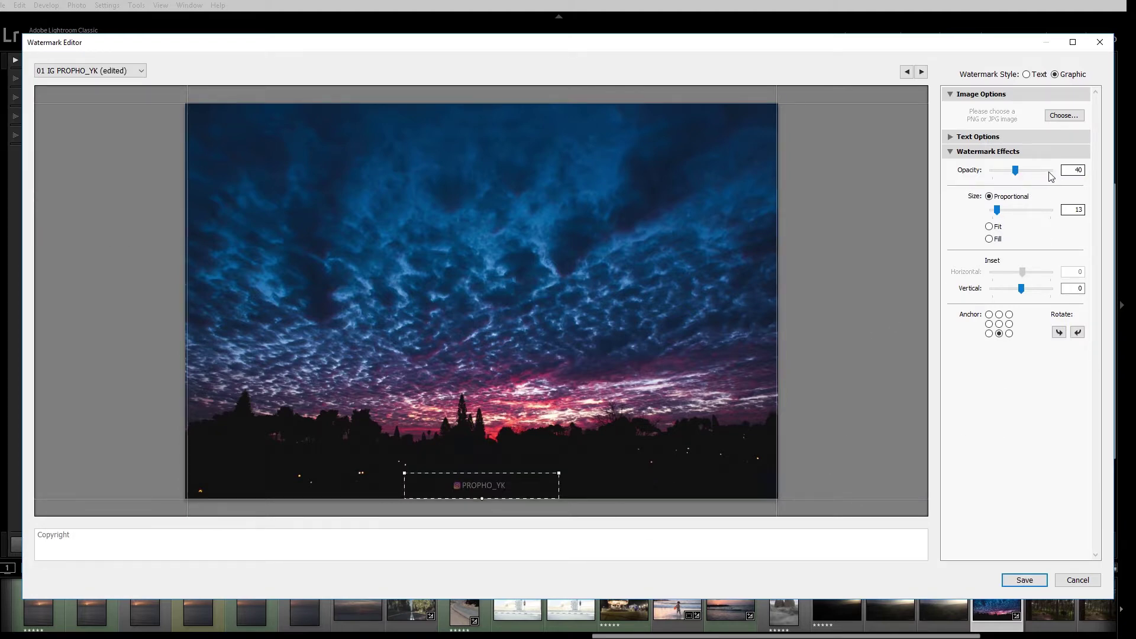
Step: Check the preset list, then cancel the Watermark Editor without saving
left_click(120, 72)
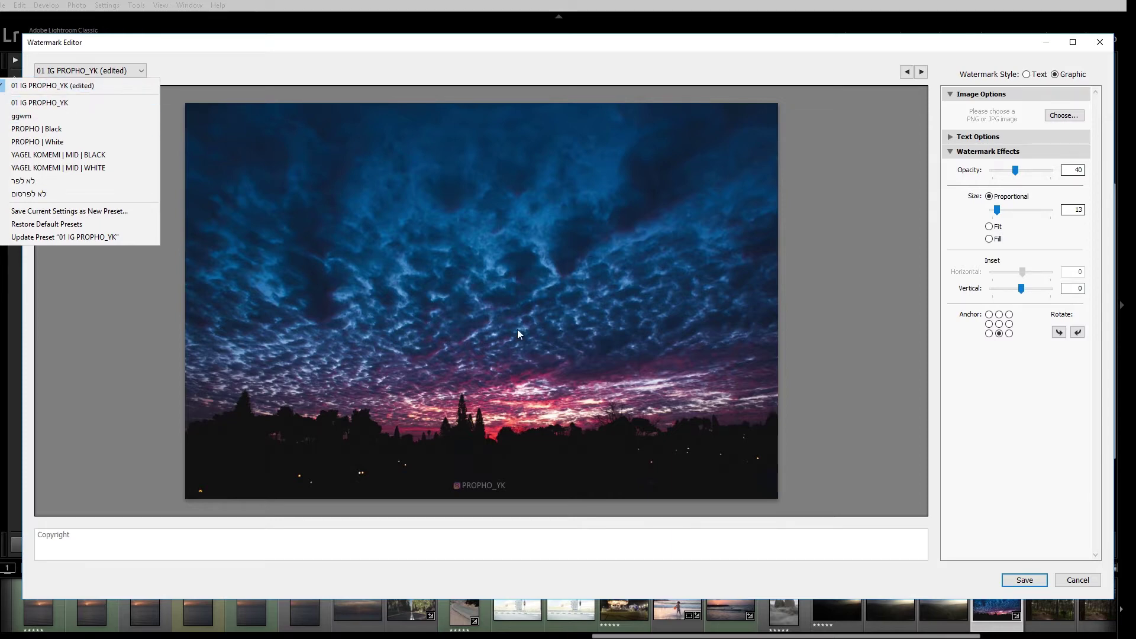
left_click(1002, 519)
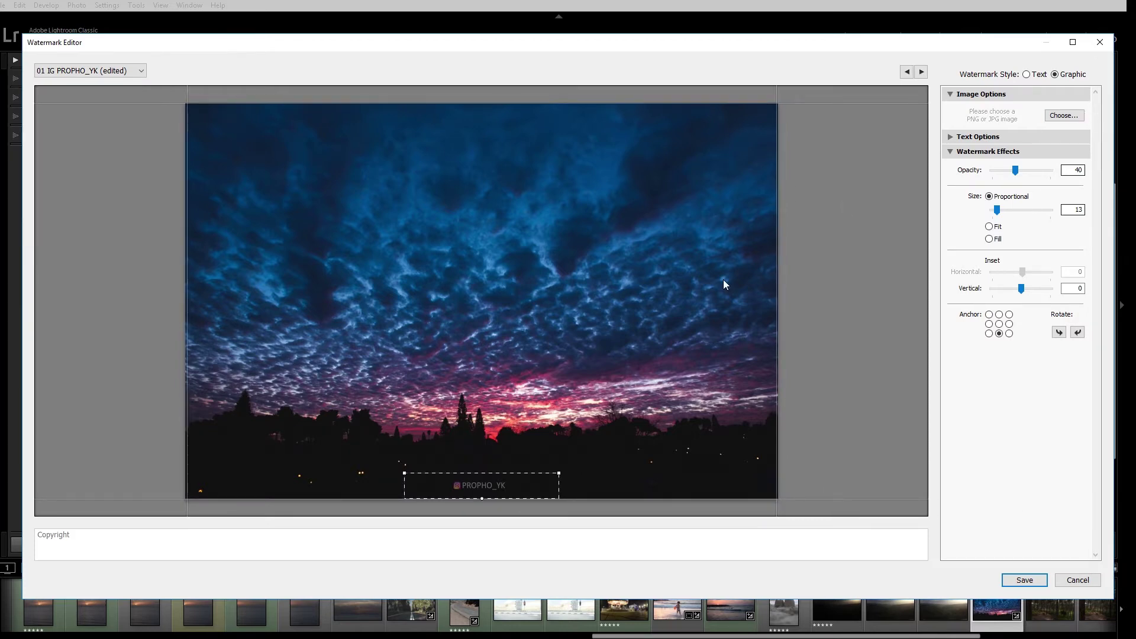
left_click(89, 70)
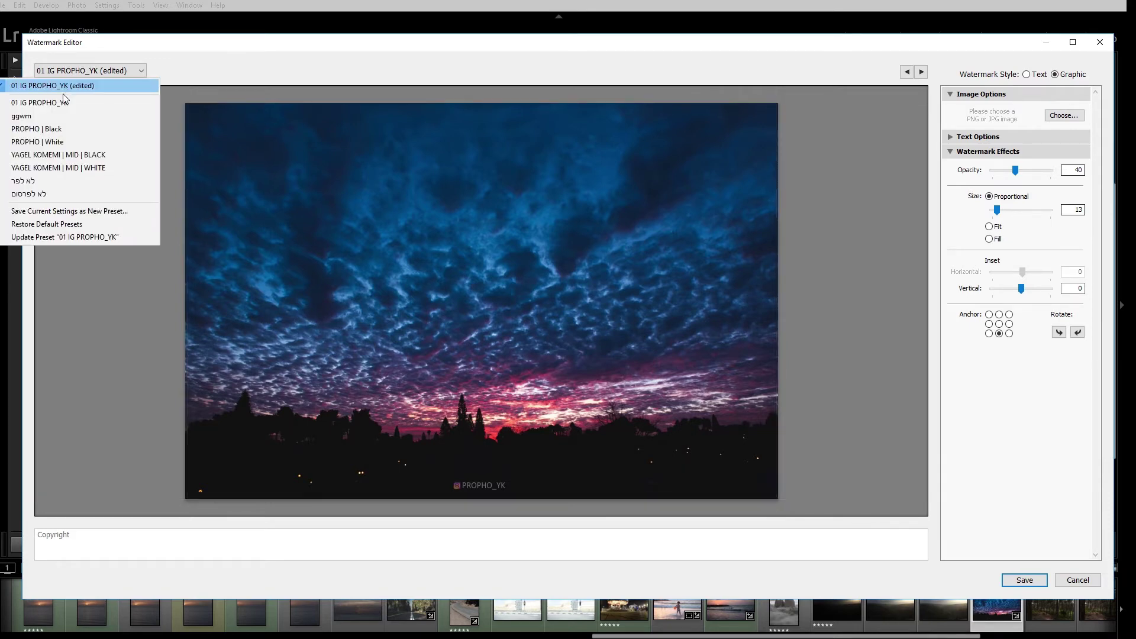
left_click(847, 335)
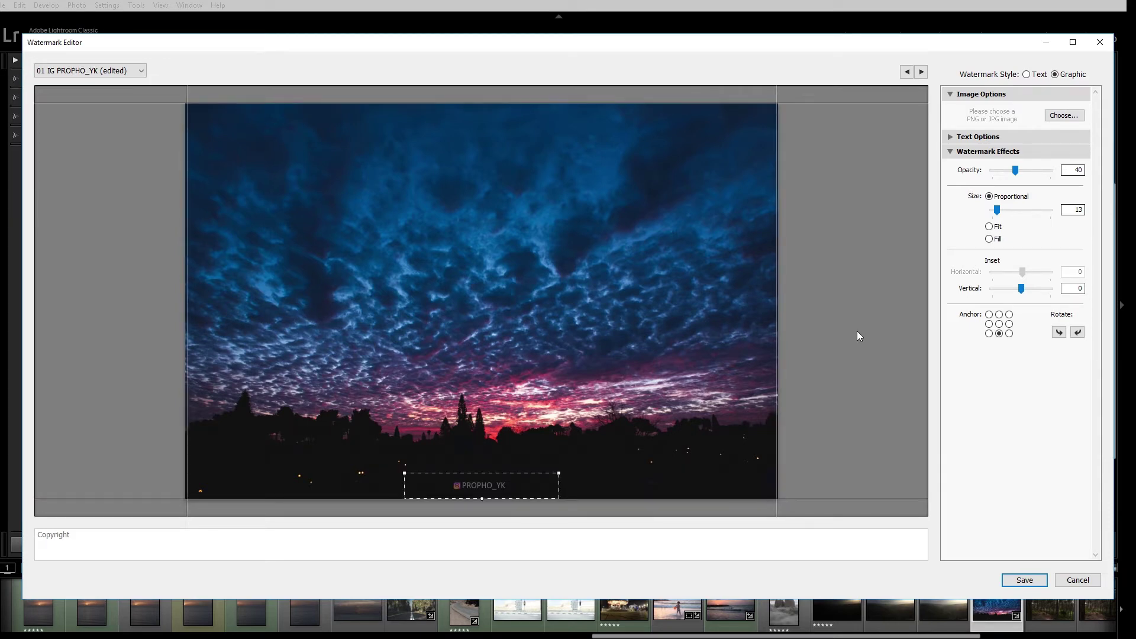
left_click(1090, 582)
Step: Export the photo with watermarking enabled and set to PROPHO | White
right_click(422, 128)
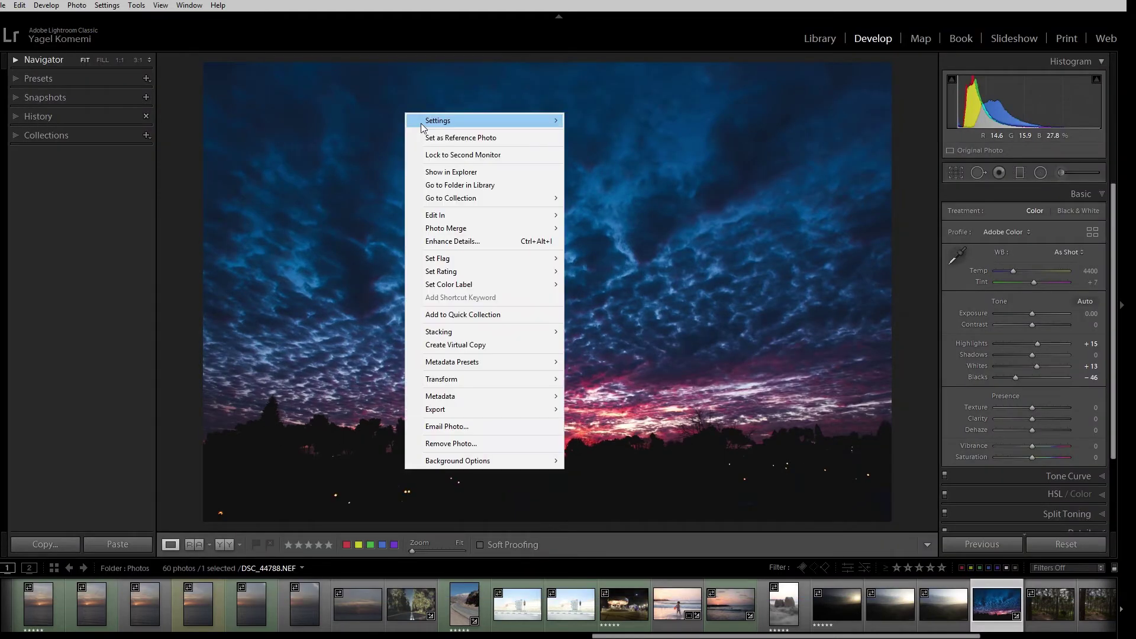
mouse_move(484, 409)
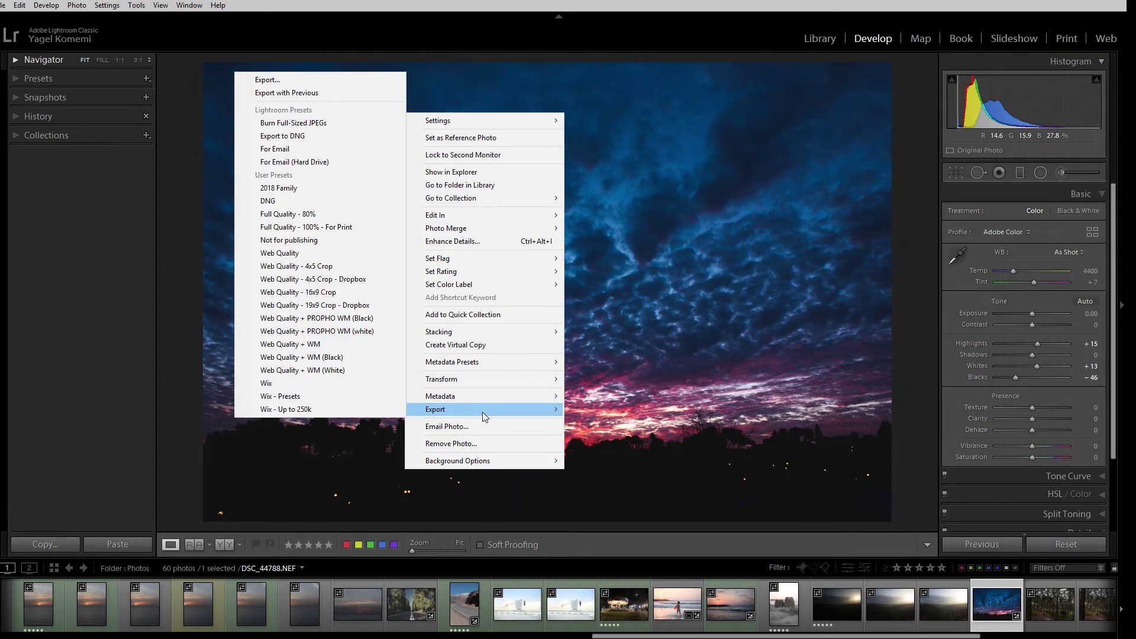
left_click(283, 81)
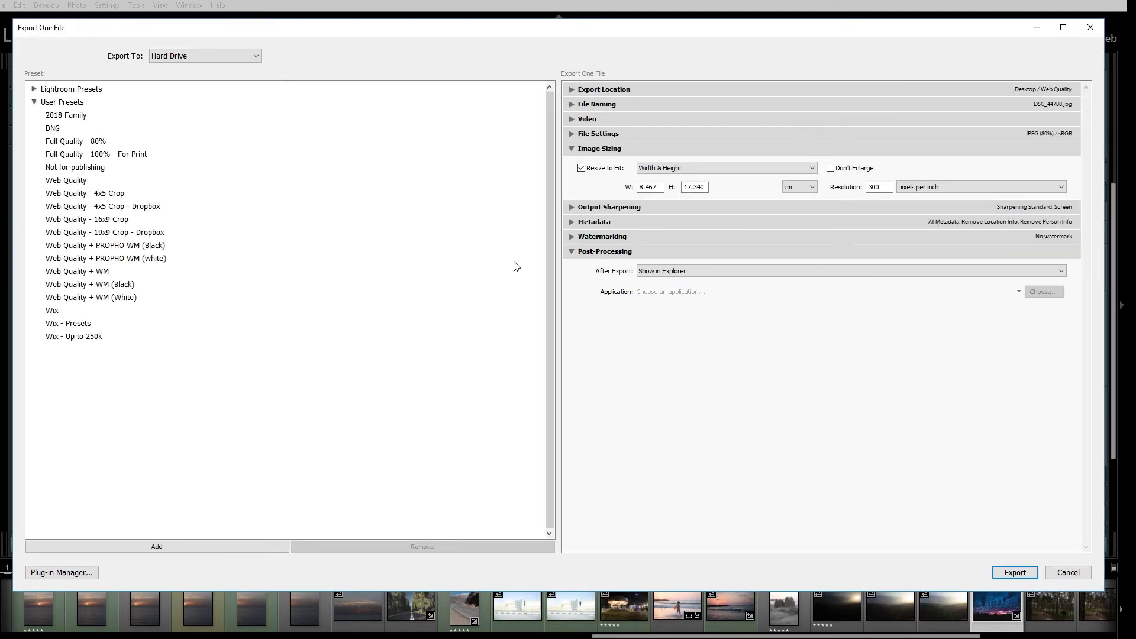
left_click(572, 237)
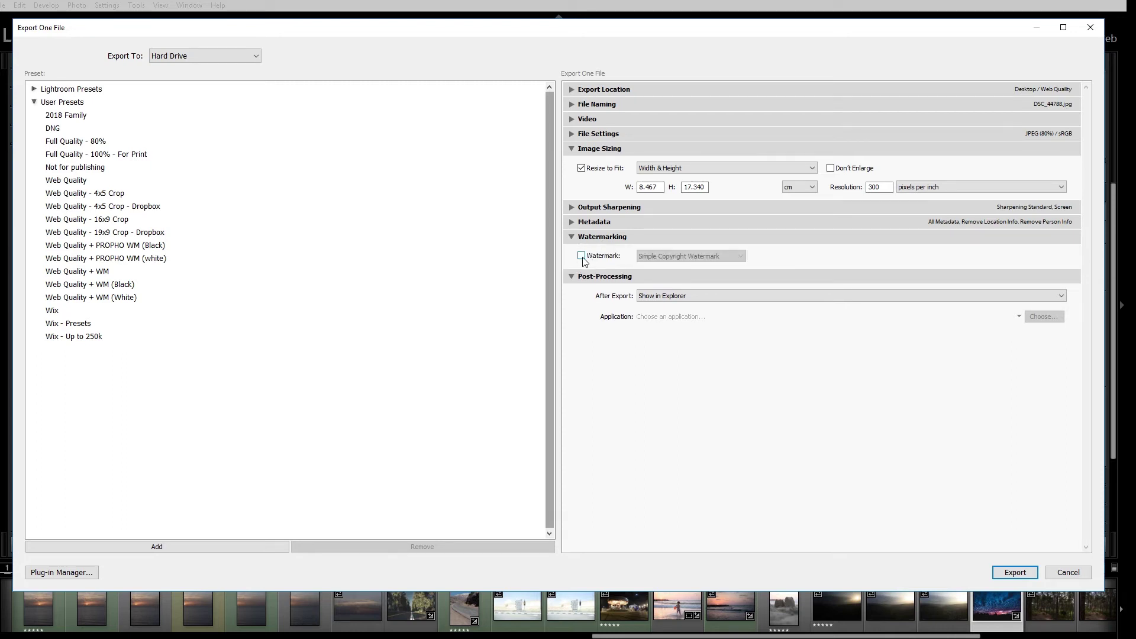
left_click(582, 257)
left_click(672, 256)
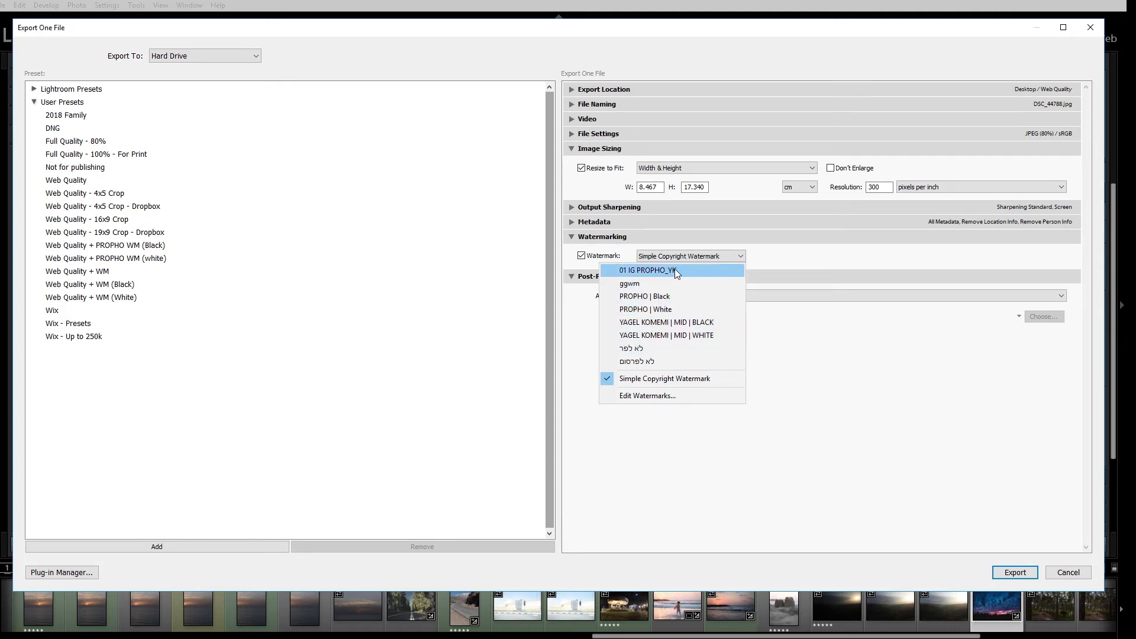
left_click(661, 309)
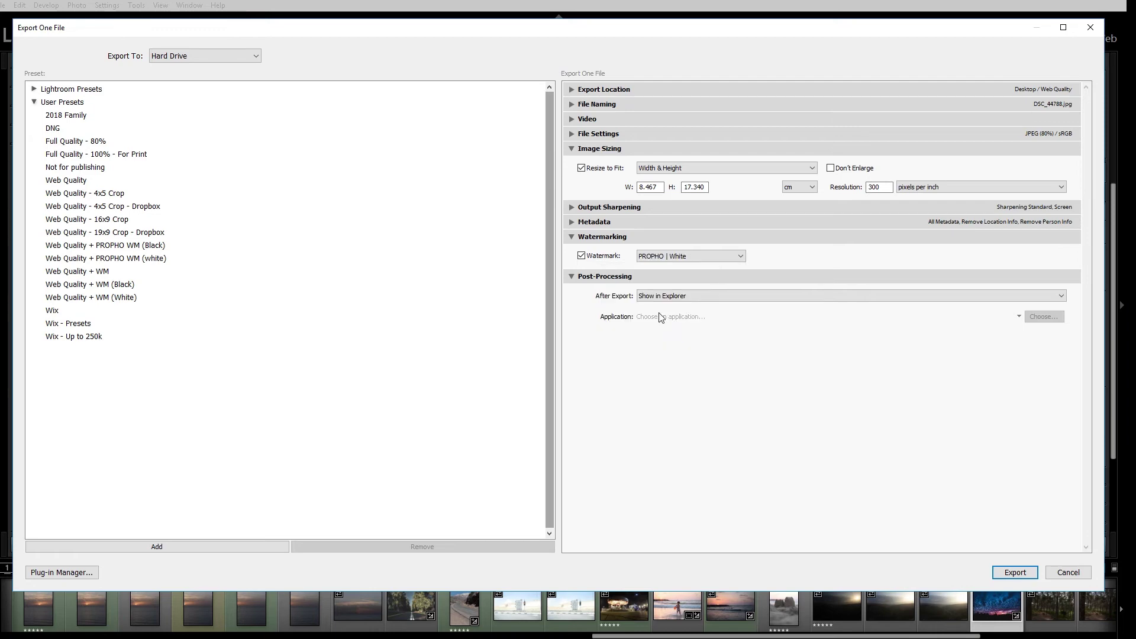
Step: Try the MID | WHITE, MID | BLACK and PROPHO | Black watermarks, then return to PROPHO | White
left_click(689, 257)
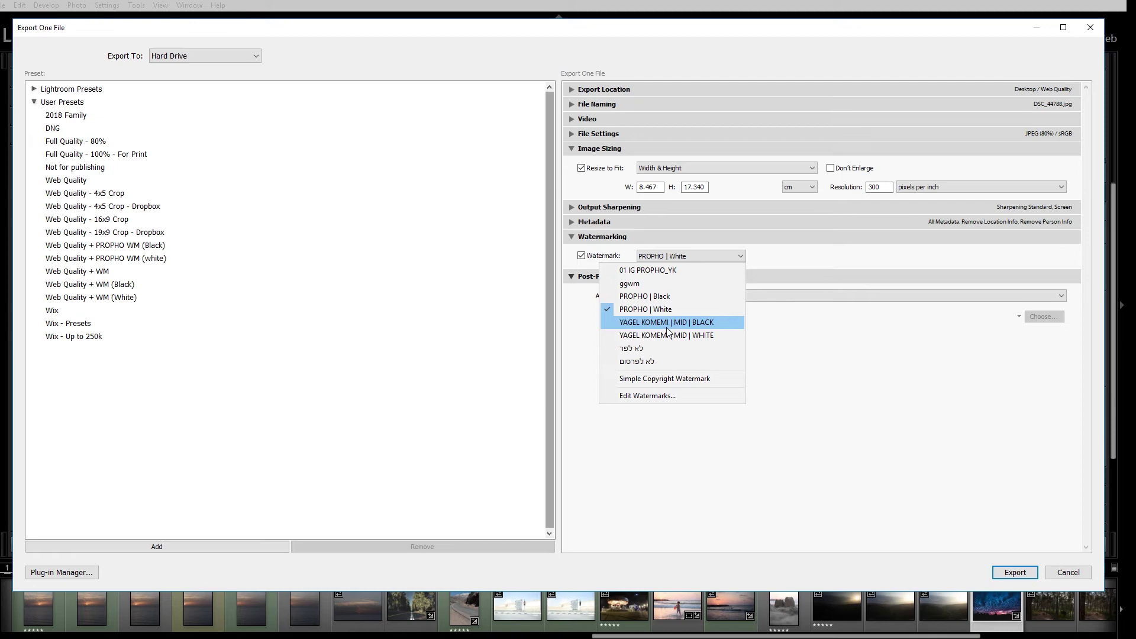
left_click(630, 336)
left_click(676, 257)
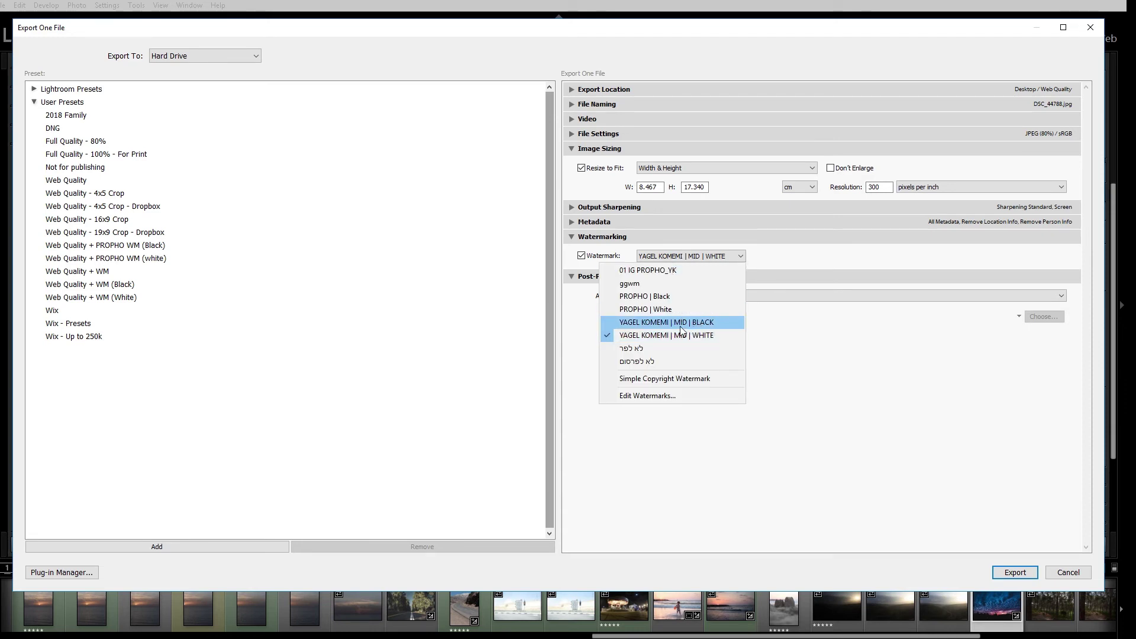
left_click(651, 324)
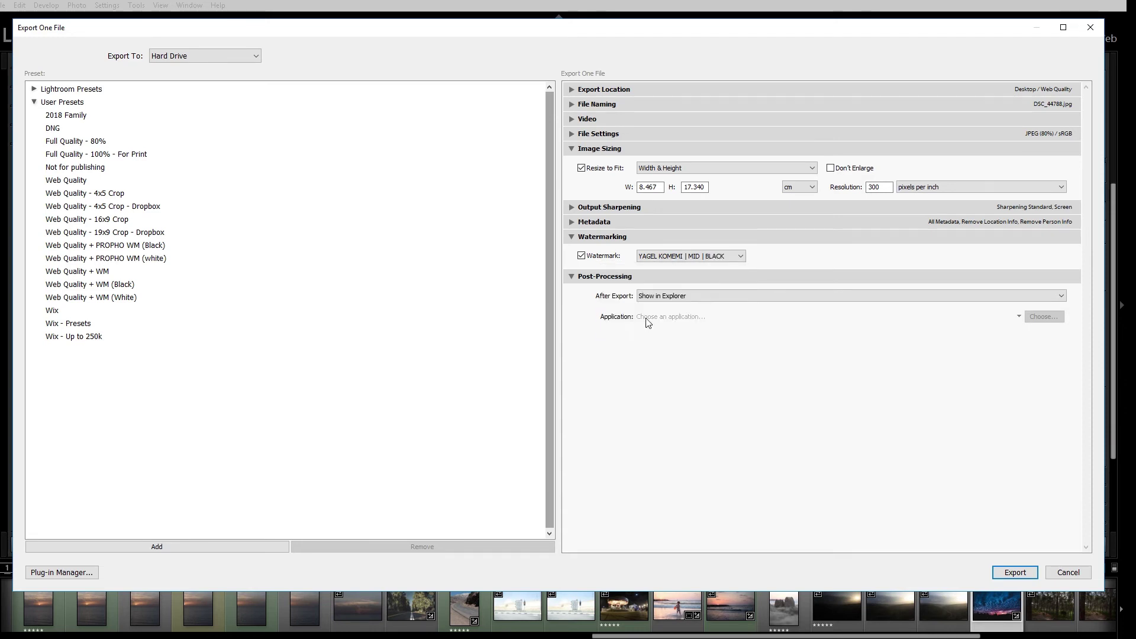
left_click(683, 258)
left_click(675, 297)
left_click(657, 260)
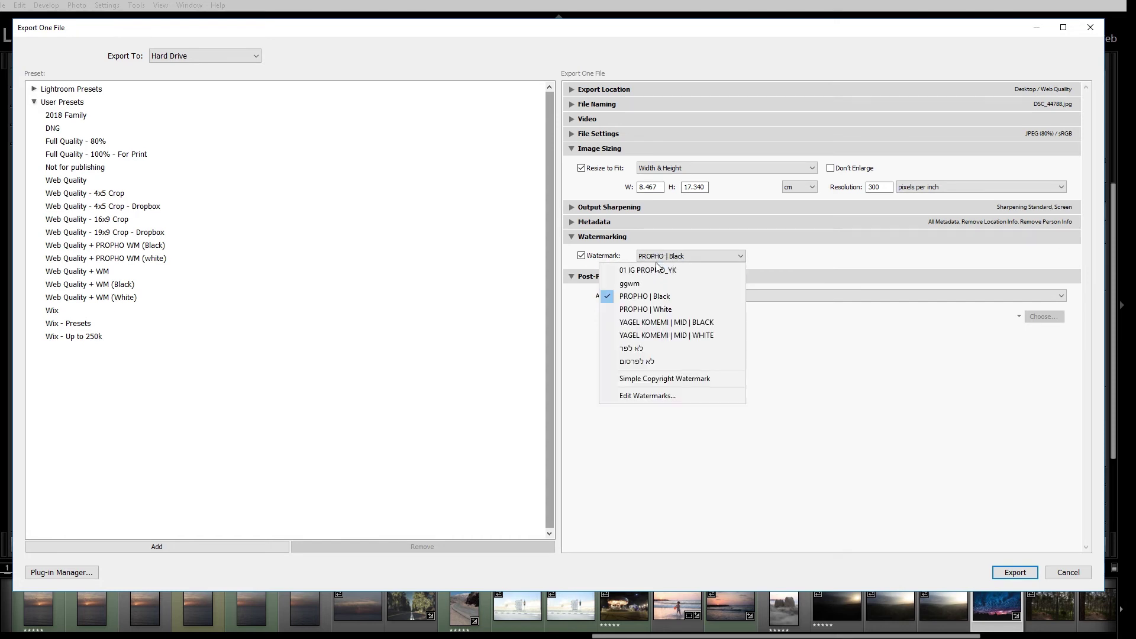
left_click(660, 309)
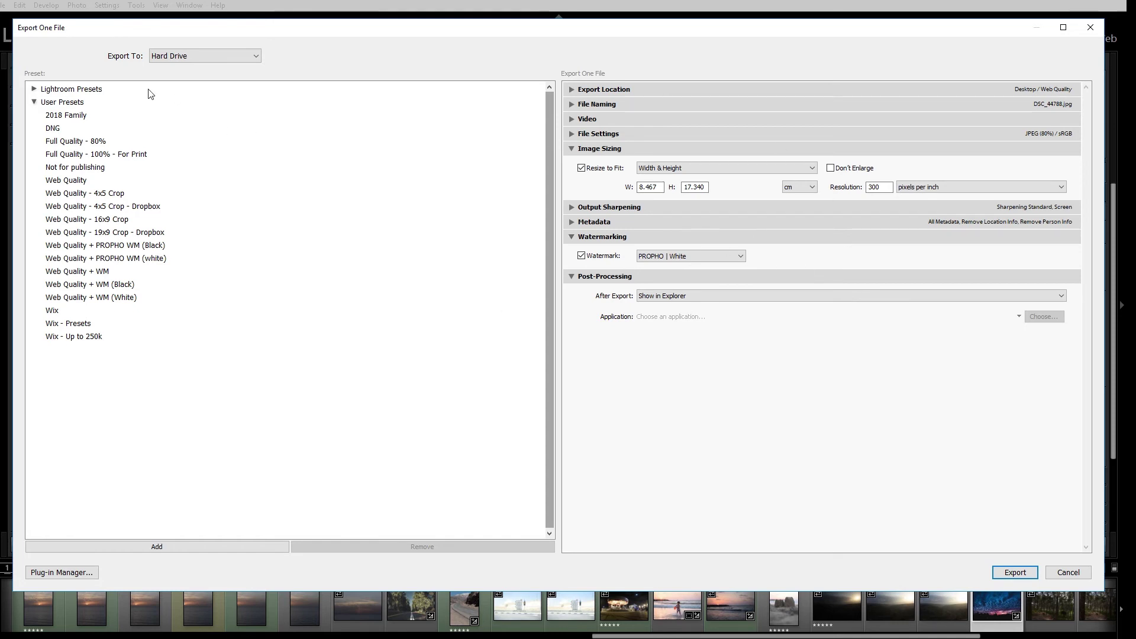
Step: Compare the PROPHO WM and WM Black/White export presets, then load Web Quality + WM (01 IG PROPHO_YK watermark, 2048 px)
left_click(164, 248)
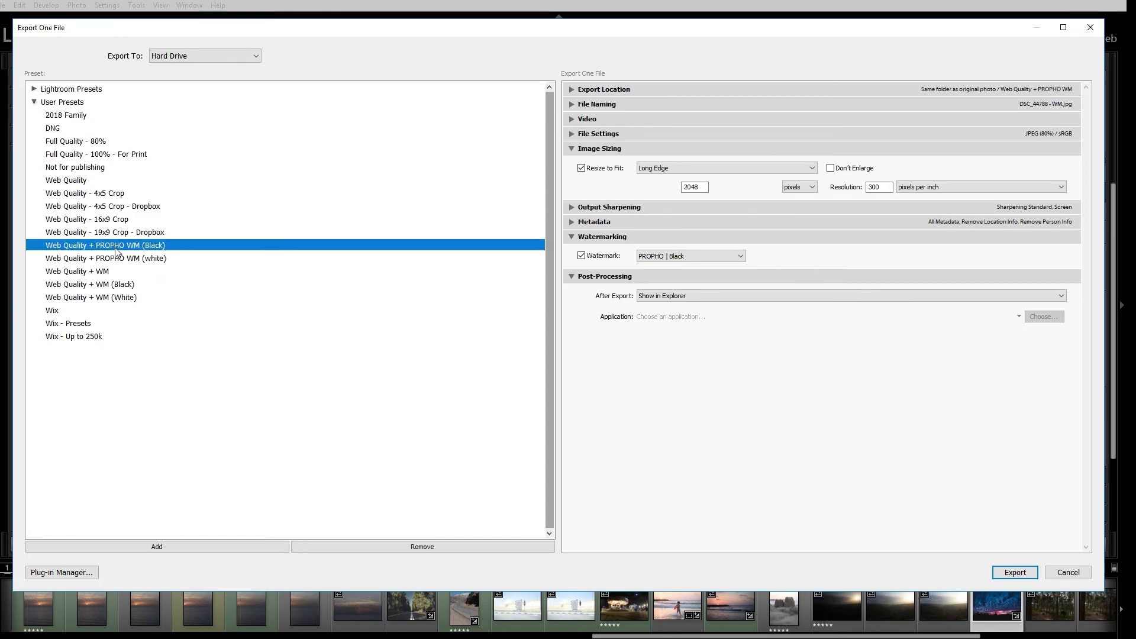
left_click(124, 271)
left_click(131, 299)
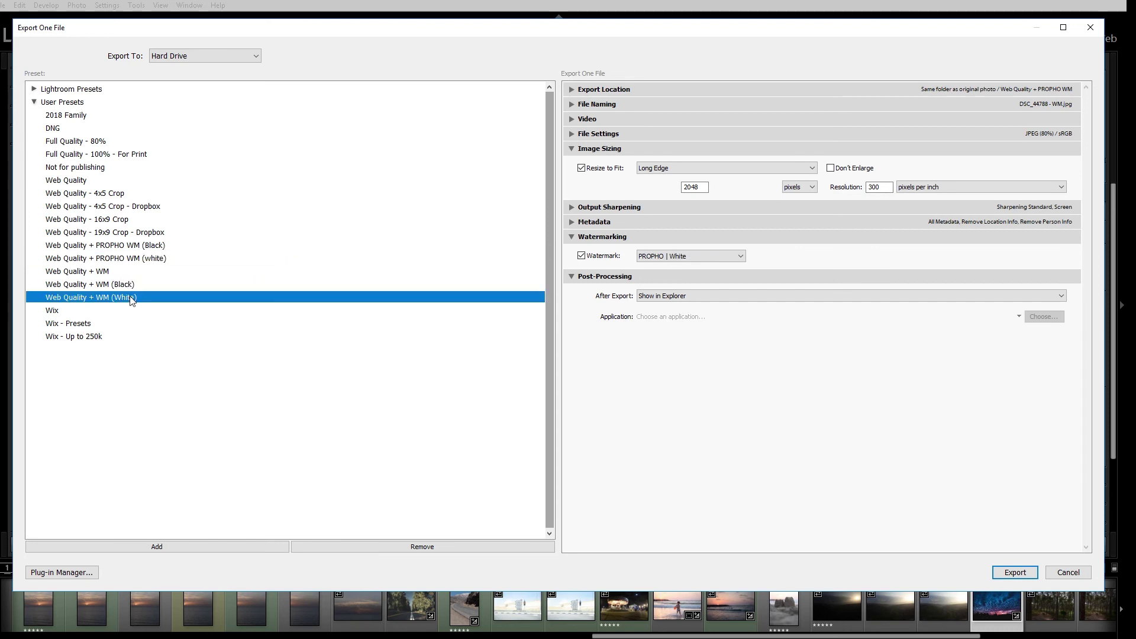
key("Up")
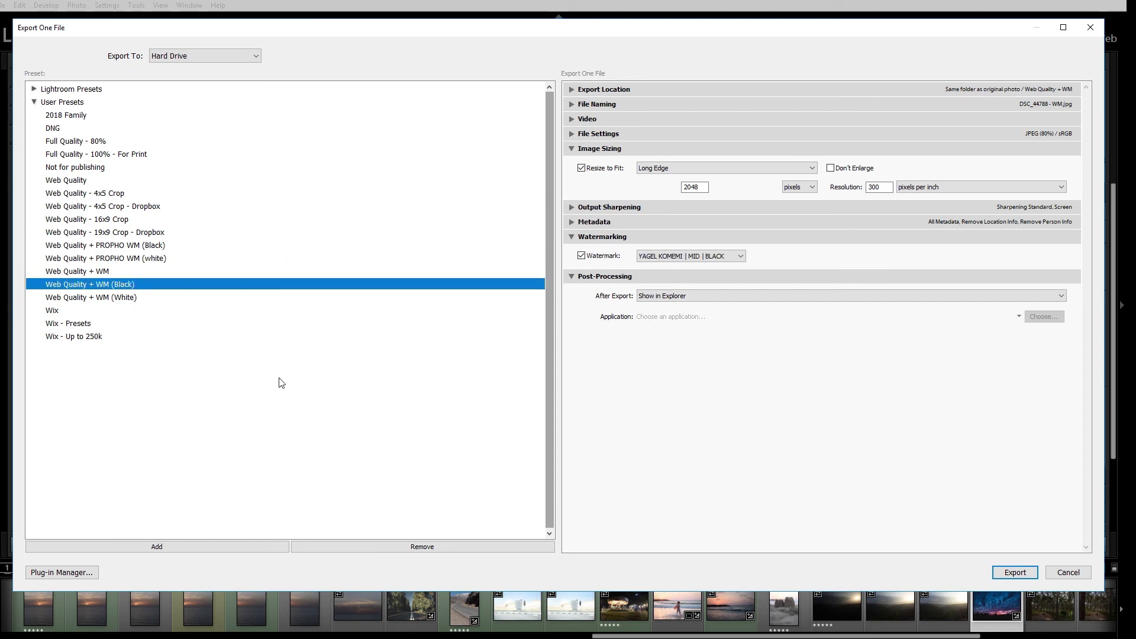
left_click(193, 298)
left_click(181, 271)
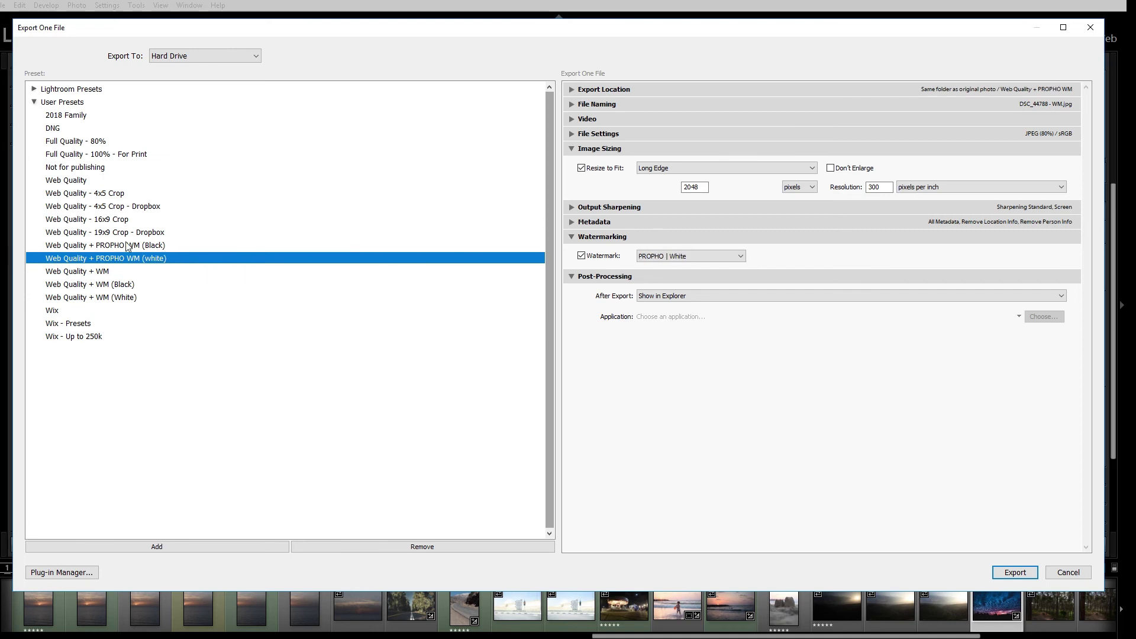
left_click(127, 245)
left_click(155, 259)
left_click(145, 284)
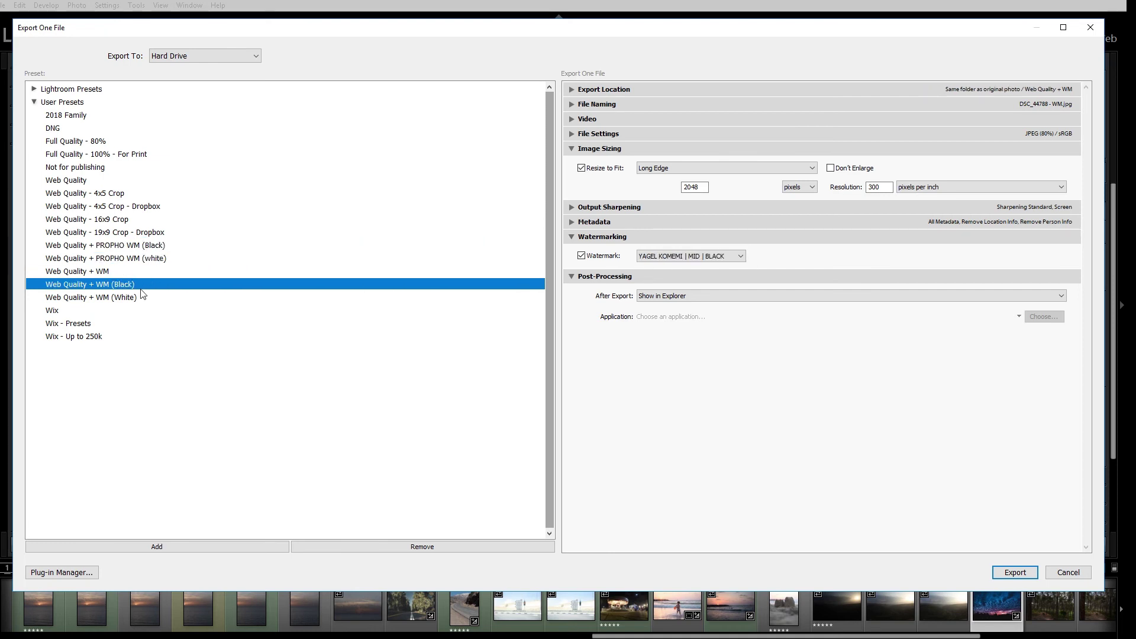
left_click(142, 297)
left_click(143, 274)
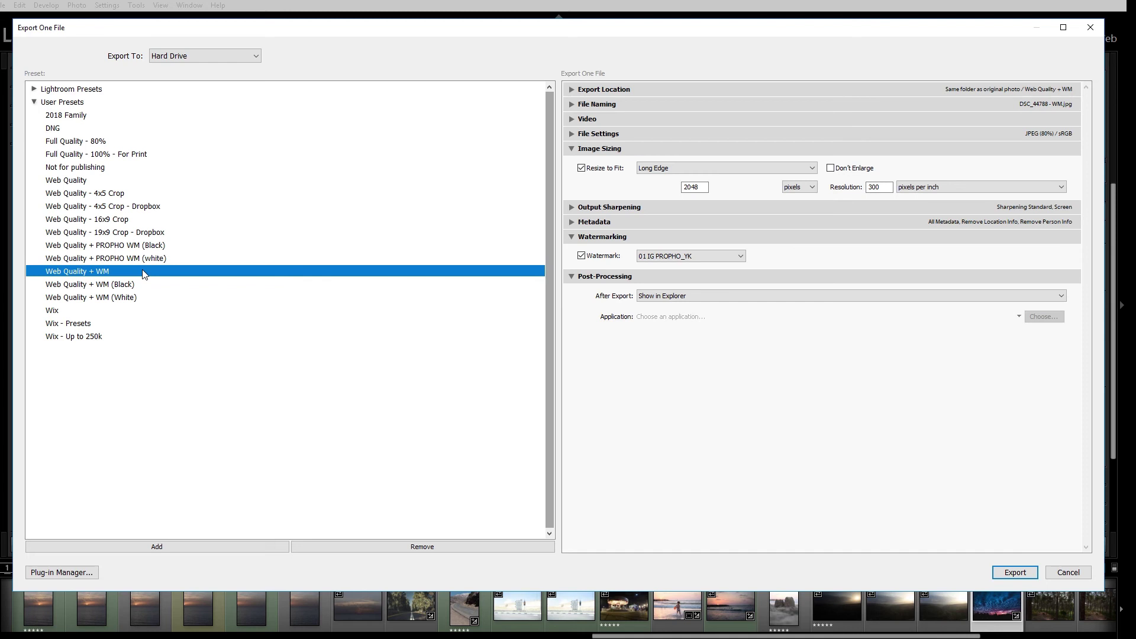